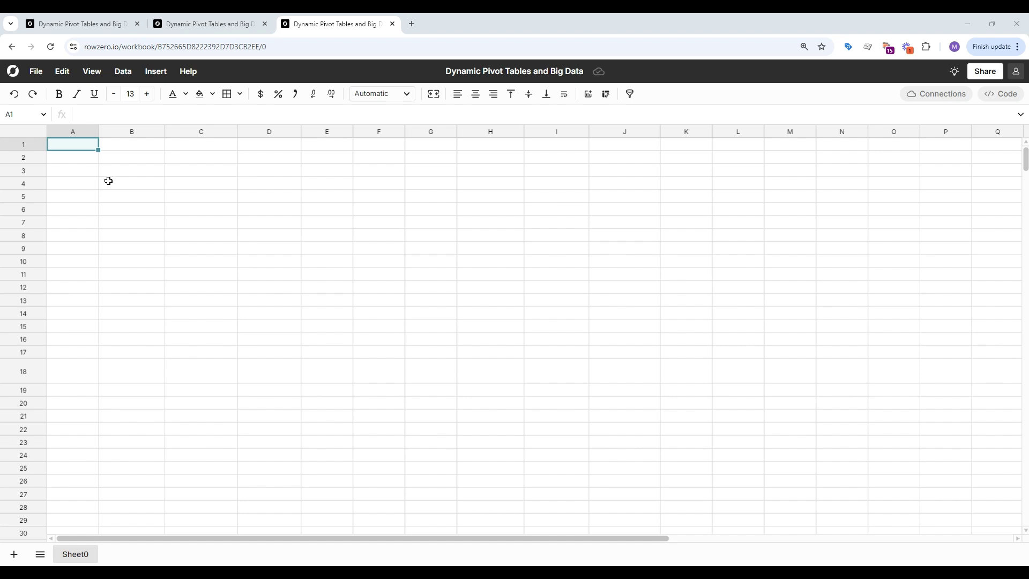
- Add a connected table from the Row Zero Snowflake (OAuth) connection and select its DEMO database
click(123, 71)
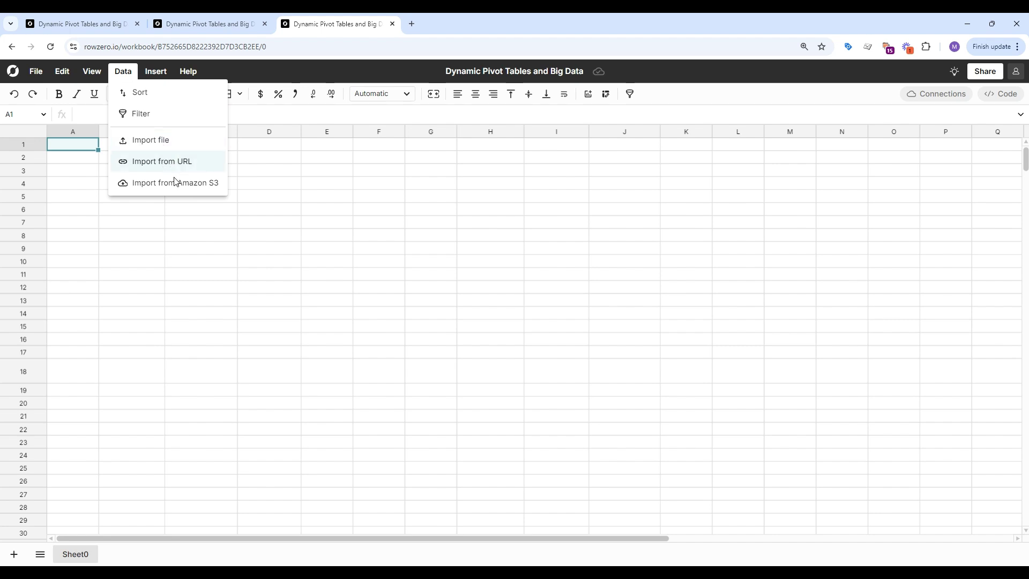
click(953, 97)
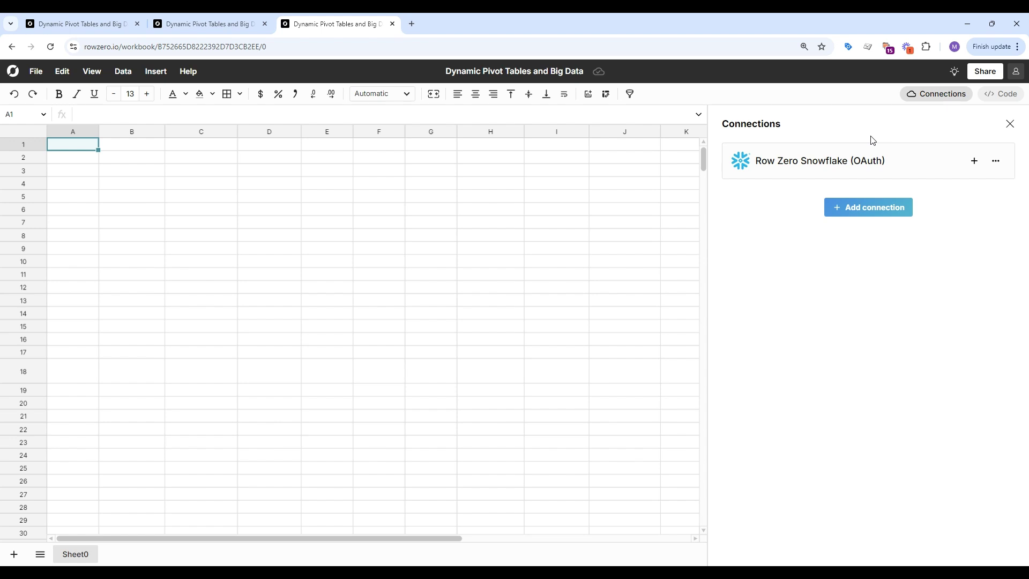
click(974, 161)
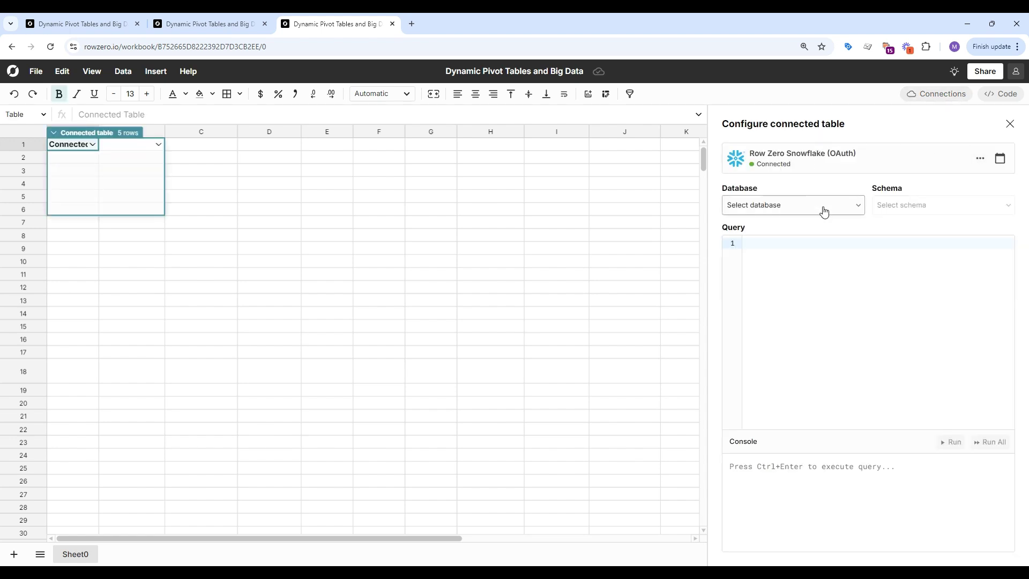
click(823, 210)
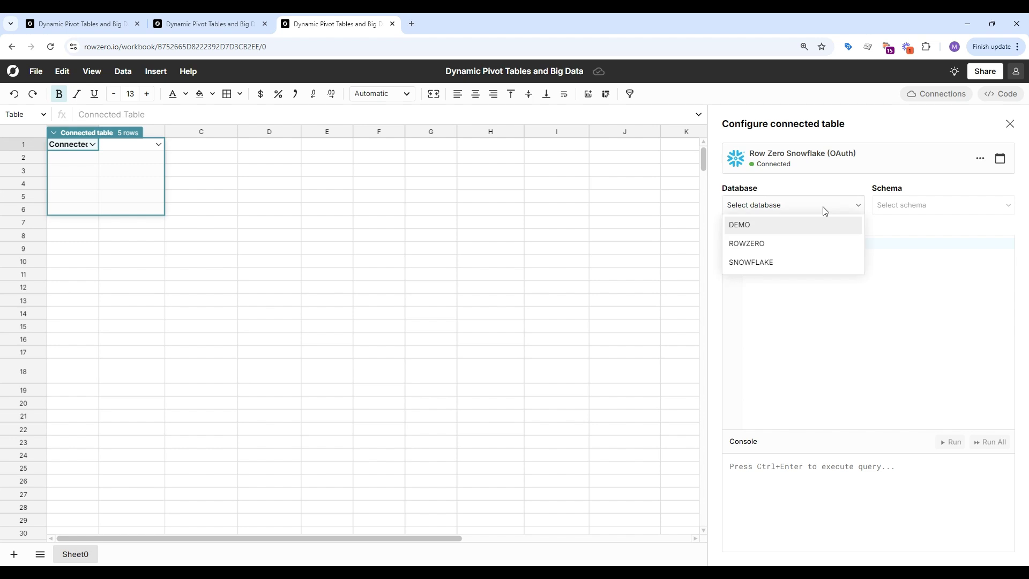
click(798, 225)
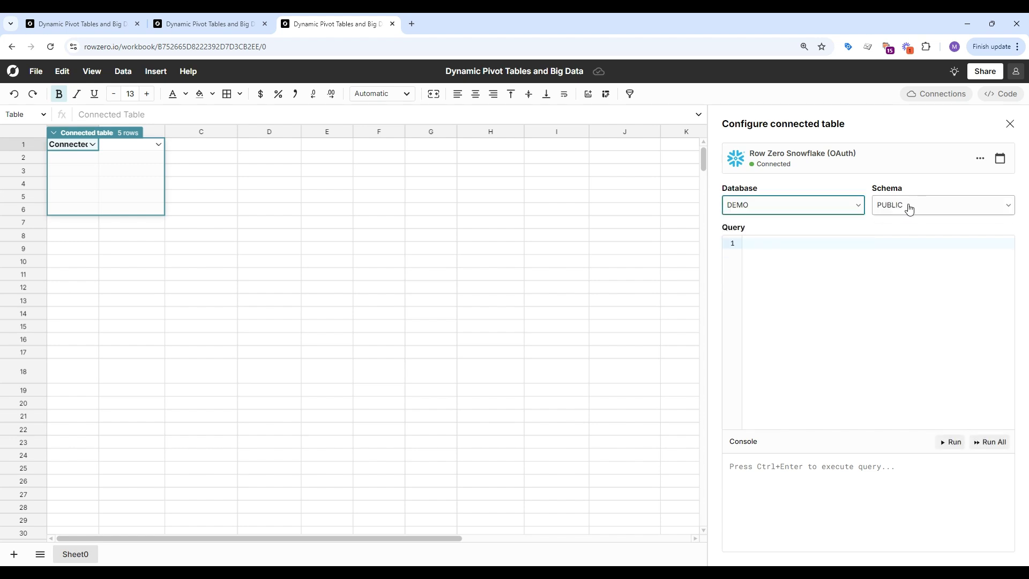
- Import the flight data by running the query "select * from flights", and close the table configuration
click(878, 250)
text(select )
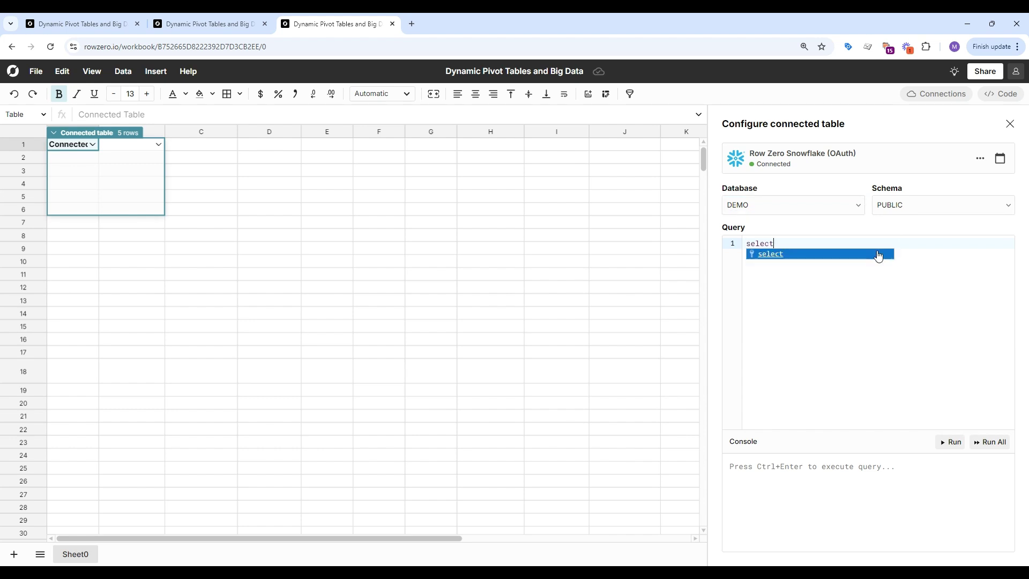
text(* from flights)
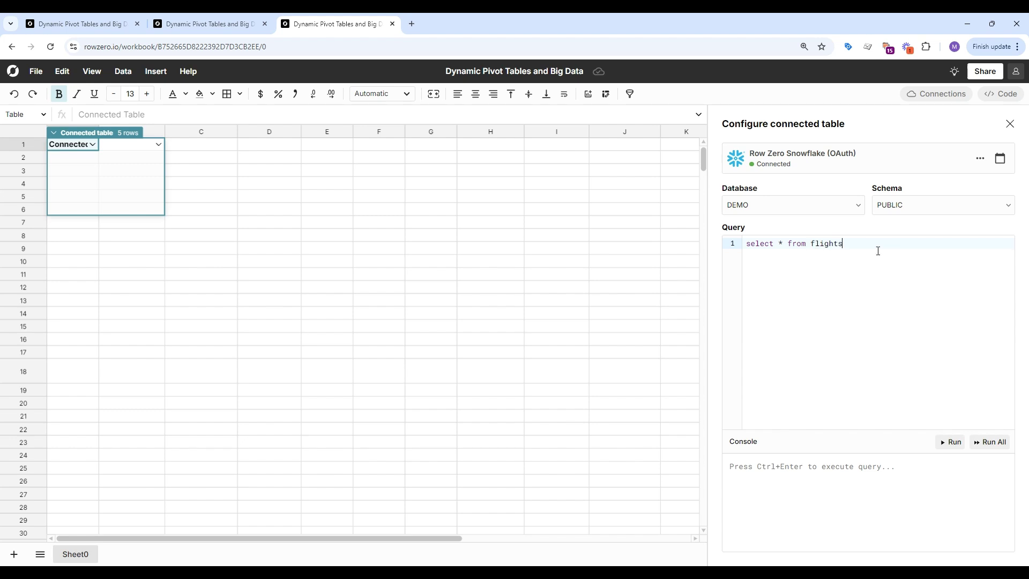
click(950, 443)
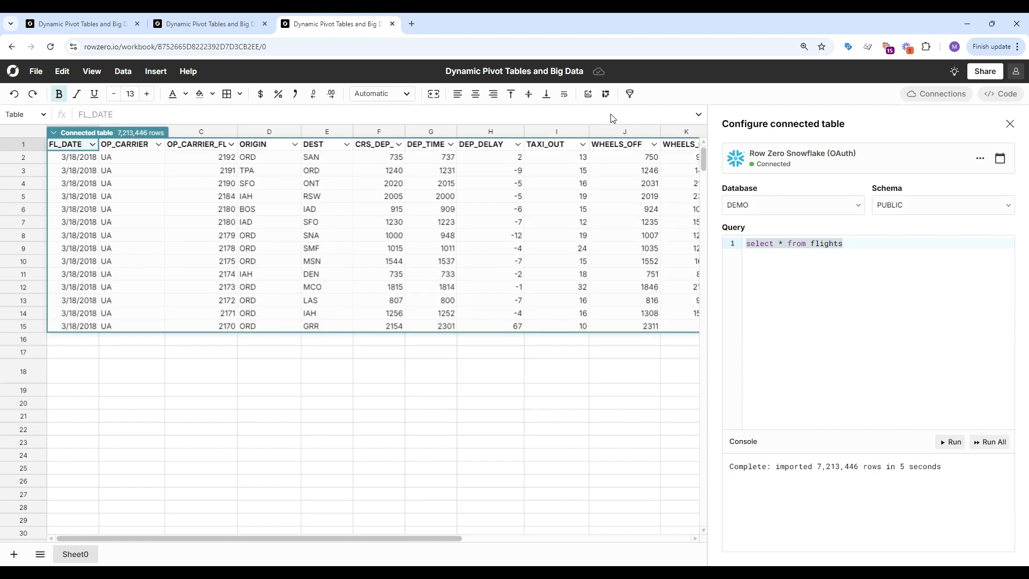
click(1009, 124)
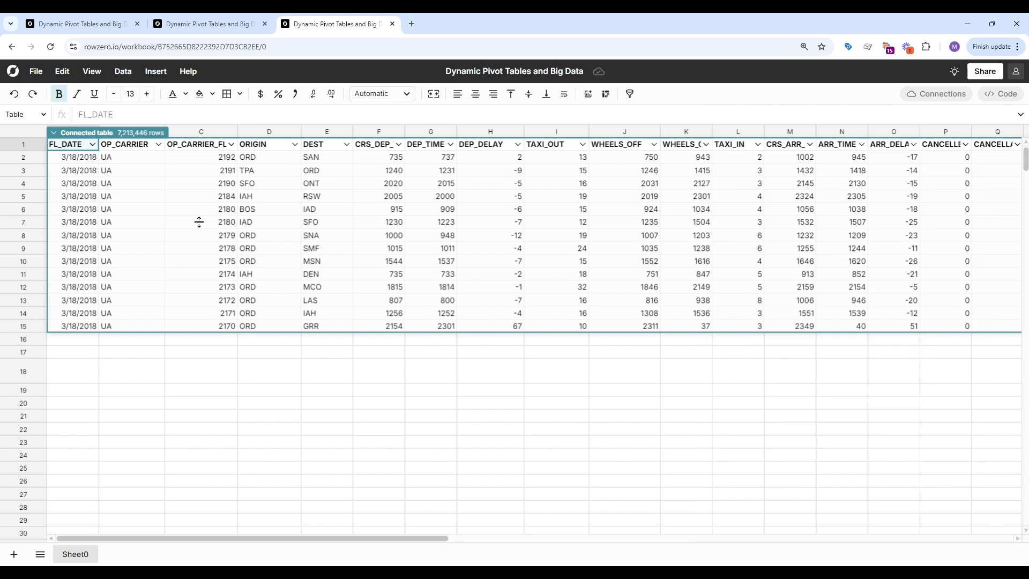
- Create a pivot table from the connected flights table, placing it at cell A18 of Sheet0
click(114, 183)
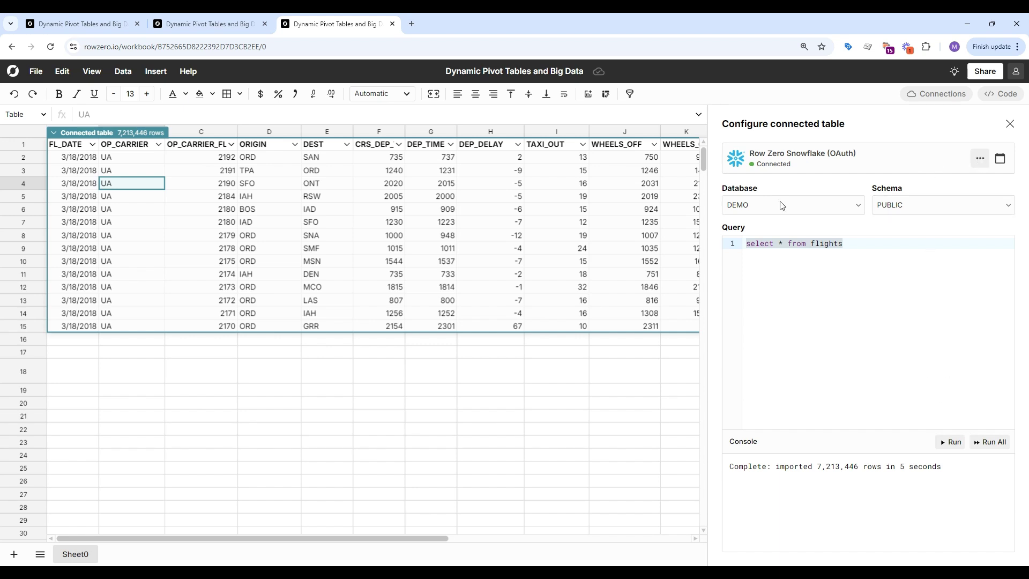
click(81, 348)
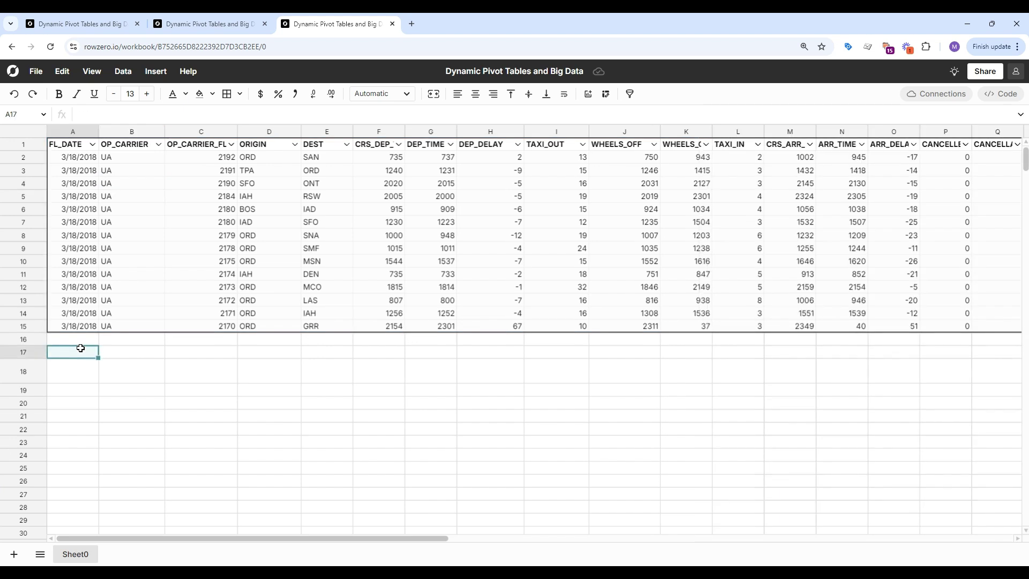
click(78, 134)
mouse_move(107, 220)
click(194, 244)
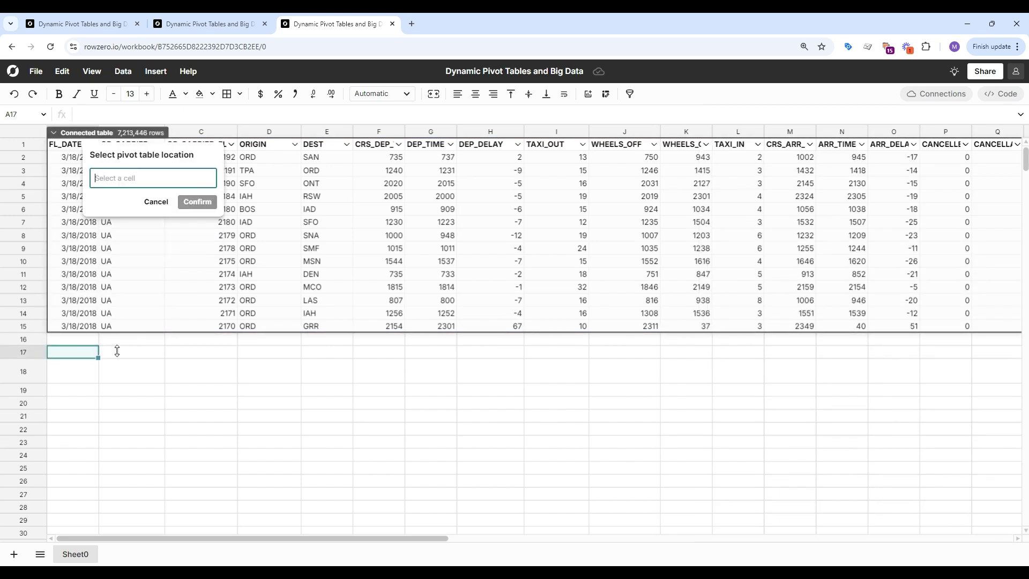
click(78, 369)
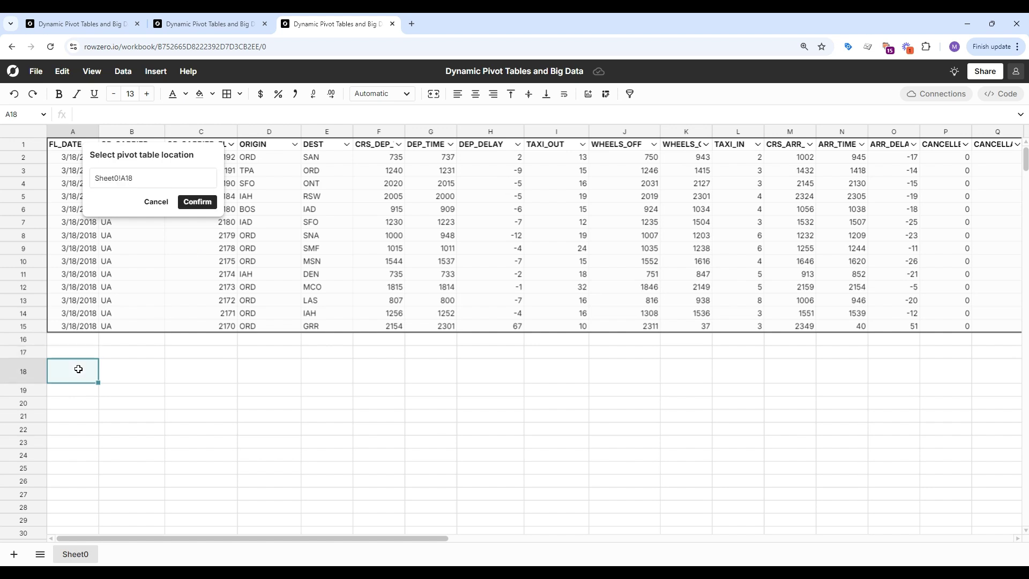
click(190, 202)
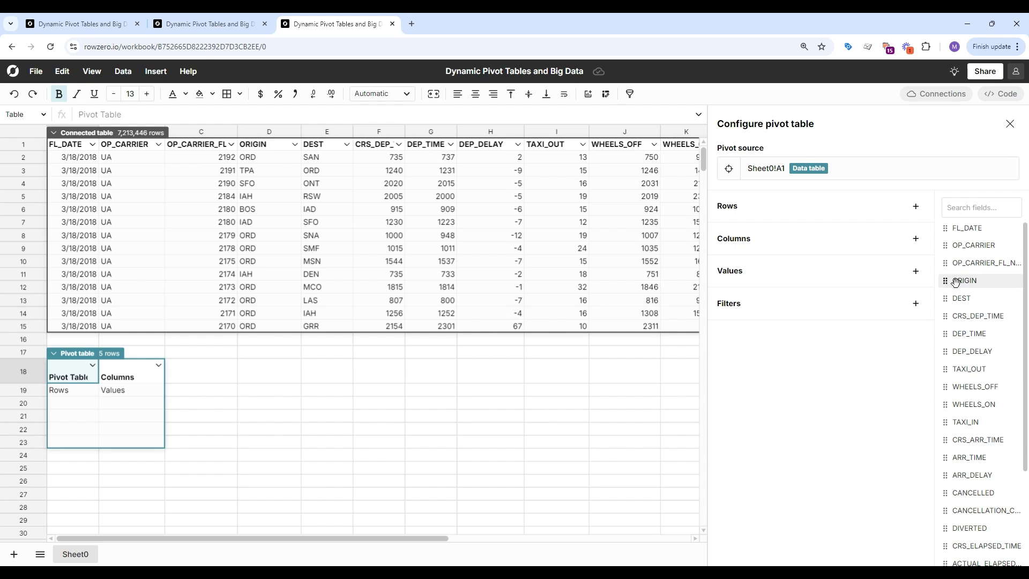
- Set ORIGIN as the pivot table's row field and add TAXI_OUT and CANCELLED as summed values
drag(963, 281, 809, 229)
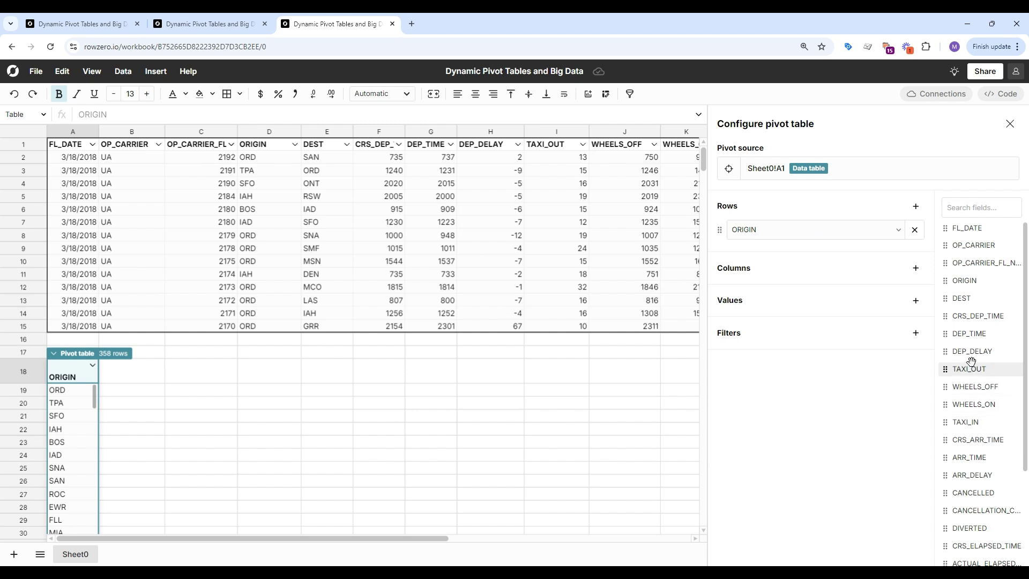
drag(972, 493, 816, 288)
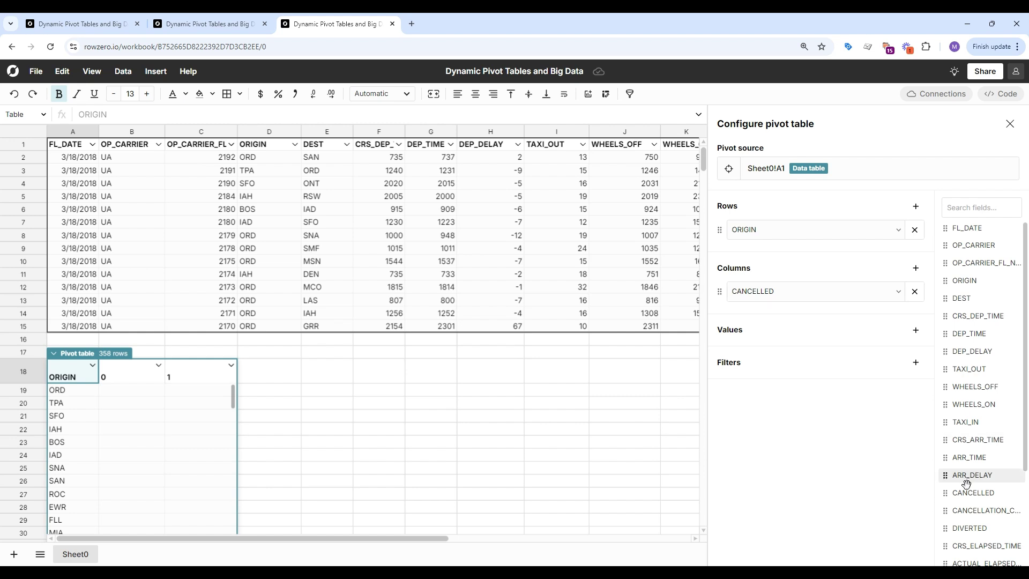
drag(939, 475, 798, 322)
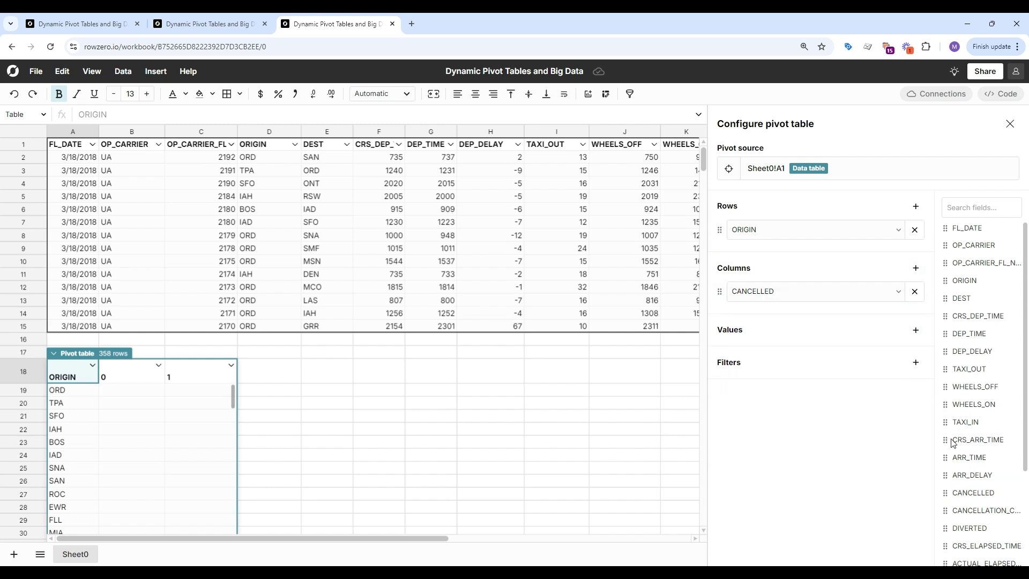
drag(969, 369, 781, 362)
drag(720, 292, 729, 349)
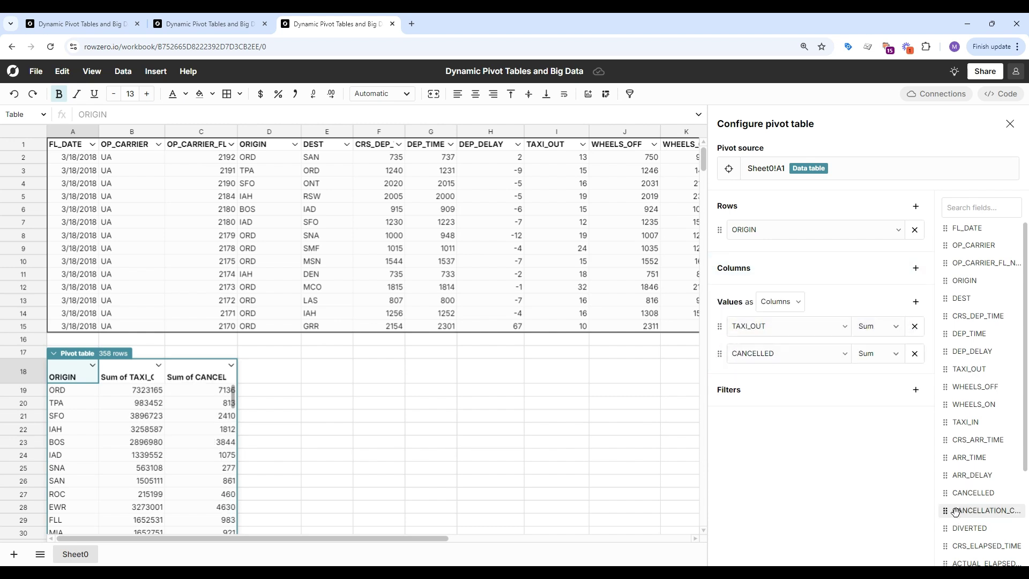
- Add the sum of TAXI_IN, put CANCELLED before TAXI_OUT, and insert a count of CANCELLED as the second value
drag(946, 422, 799, 375)
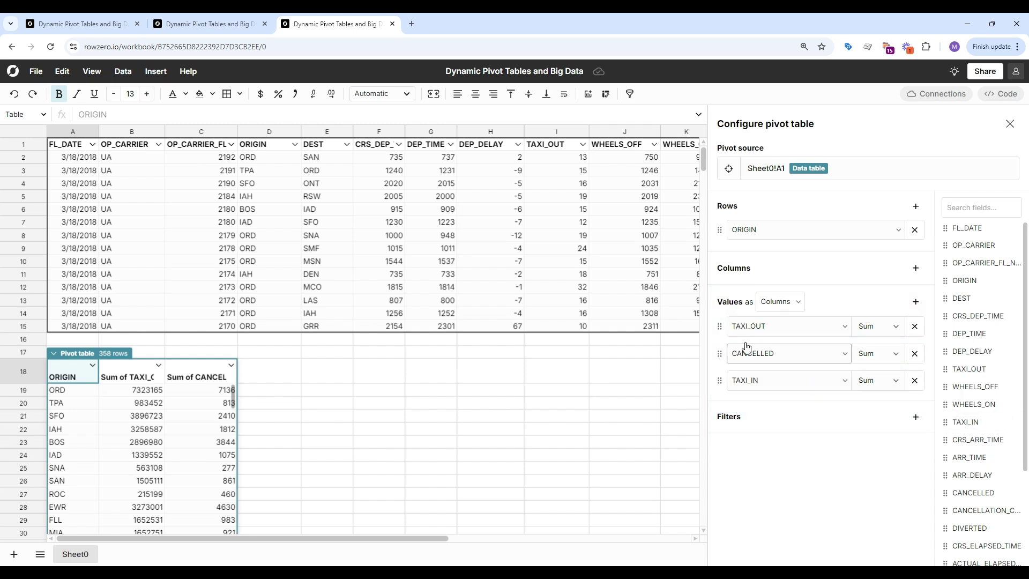
drag(717, 324, 719, 355)
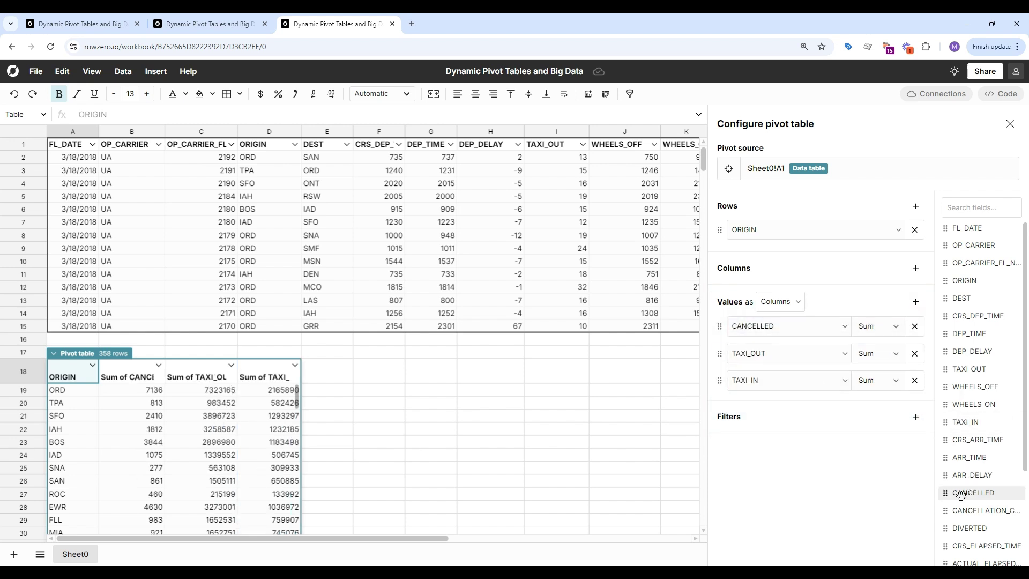
drag(945, 493, 759, 351)
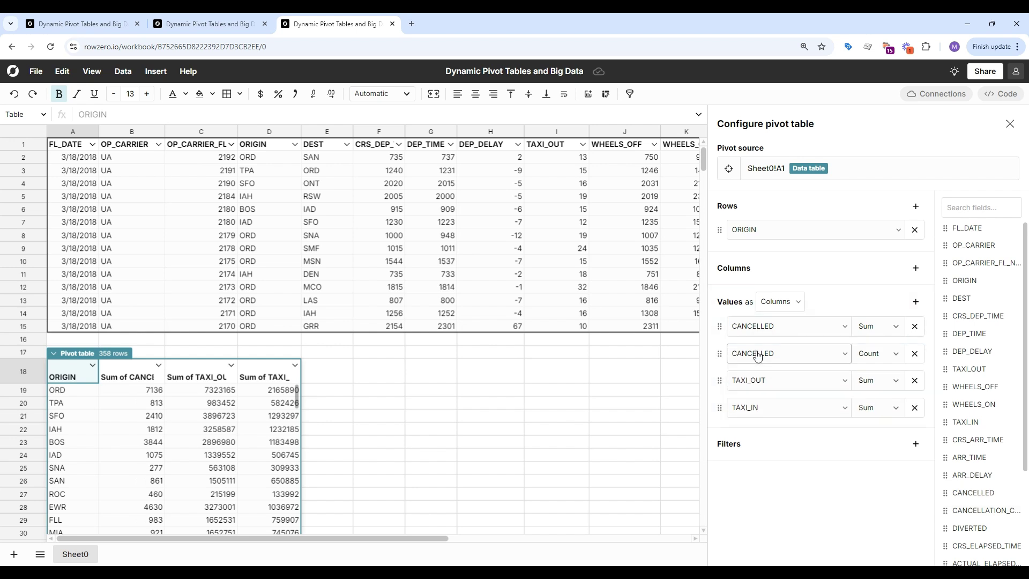
- Filter the pivot table to flights with a DISTANCE of at least 100
scroll(959, 437, down, 1)
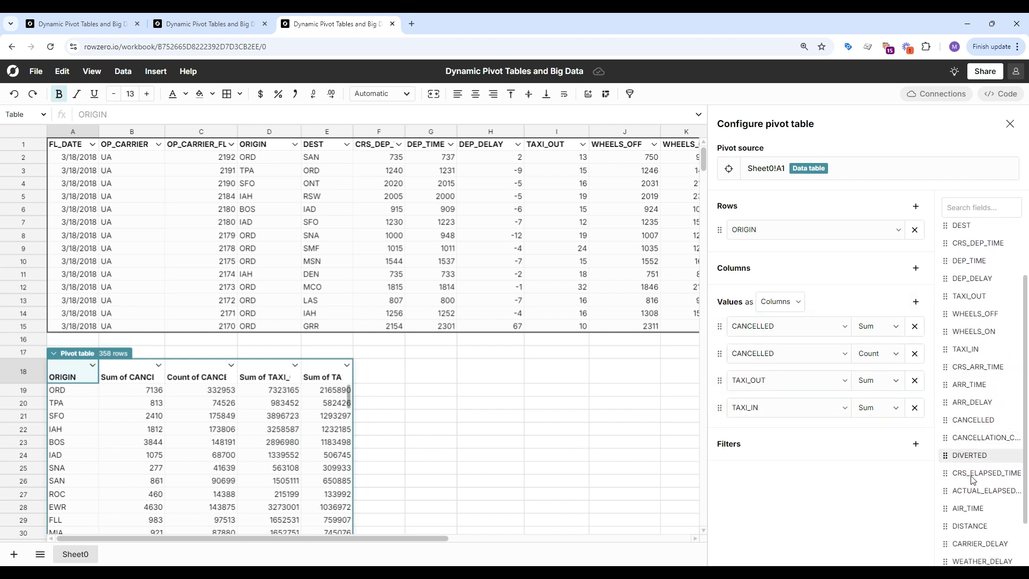
drag(949, 527, 795, 484)
click(806, 468)
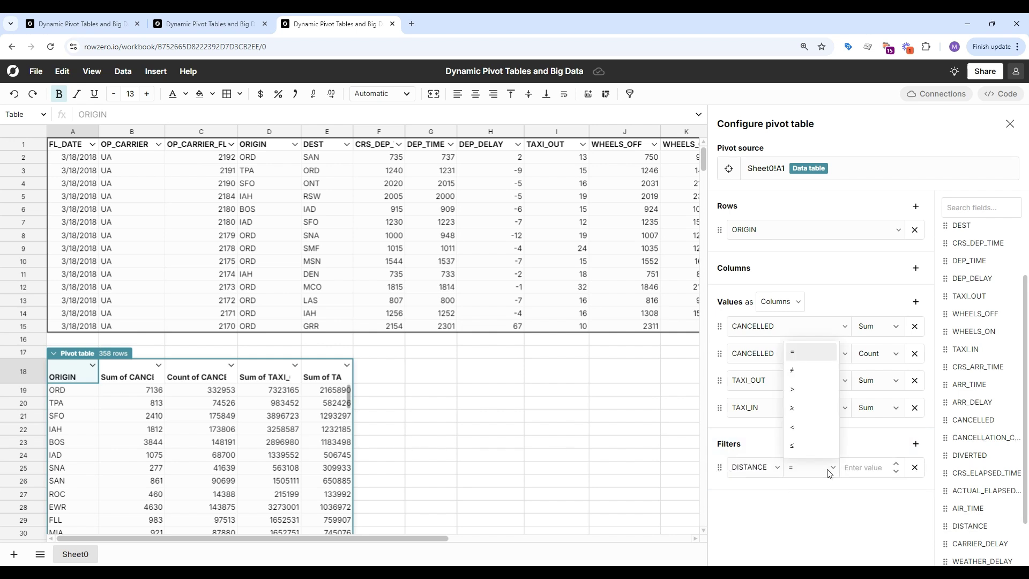
click(801, 407)
click(860, 466)
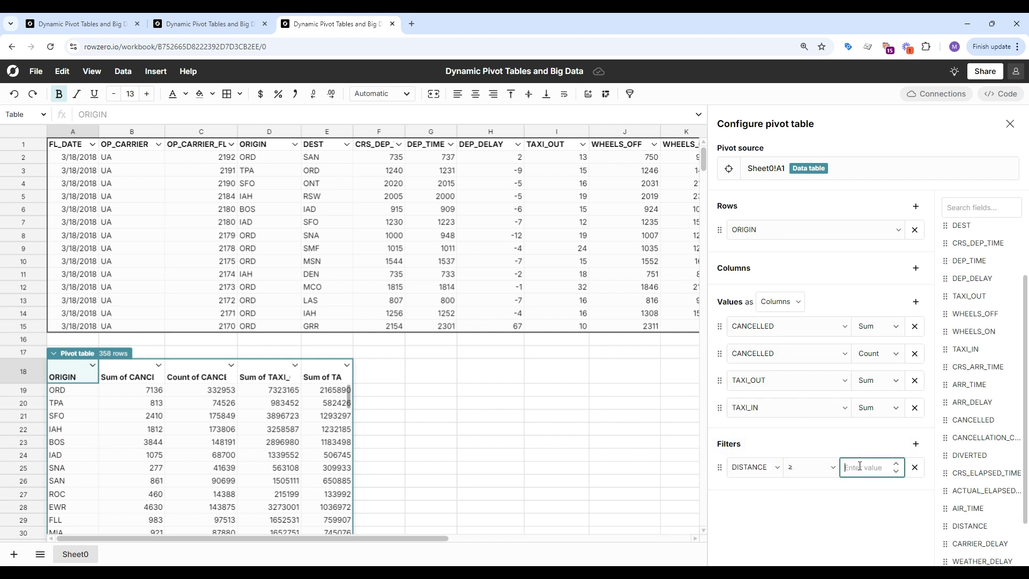
text(10)
click(656, 469)
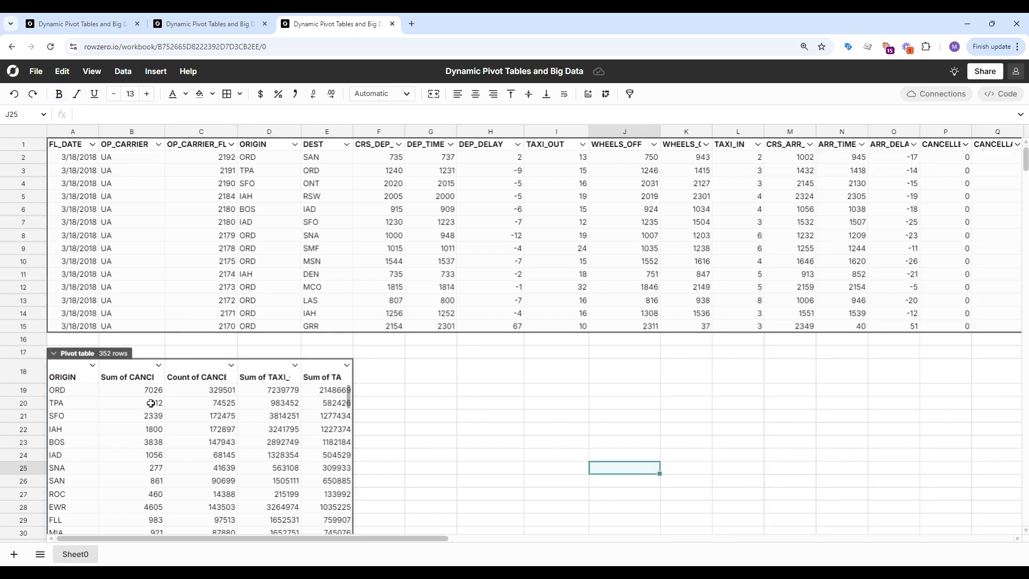
- Change the aggregation of the pivot table's TAXI_OUT and TAXI_IN values to Median
click(122, 414)
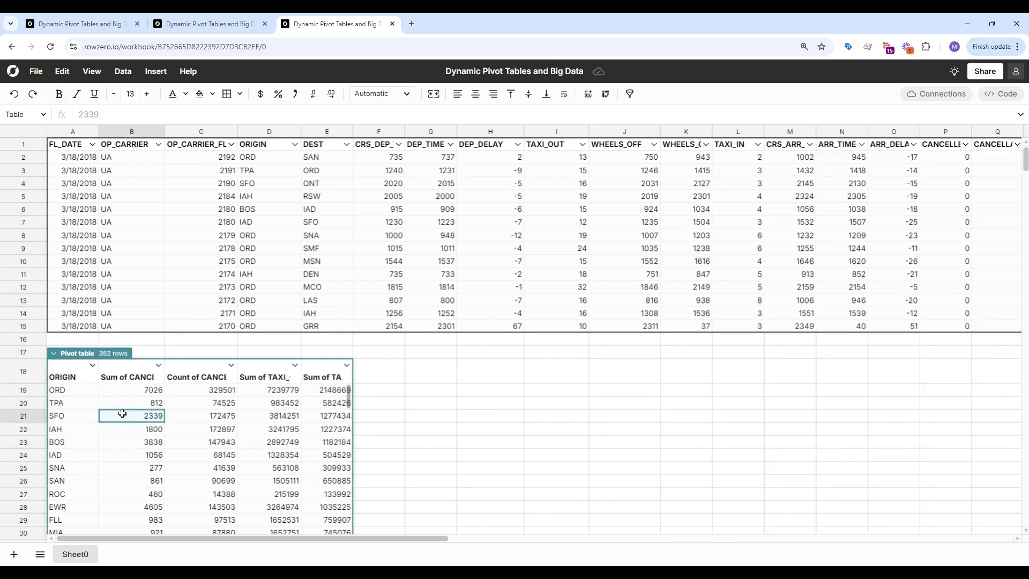
click(295, 365)
double_click(270, 401)
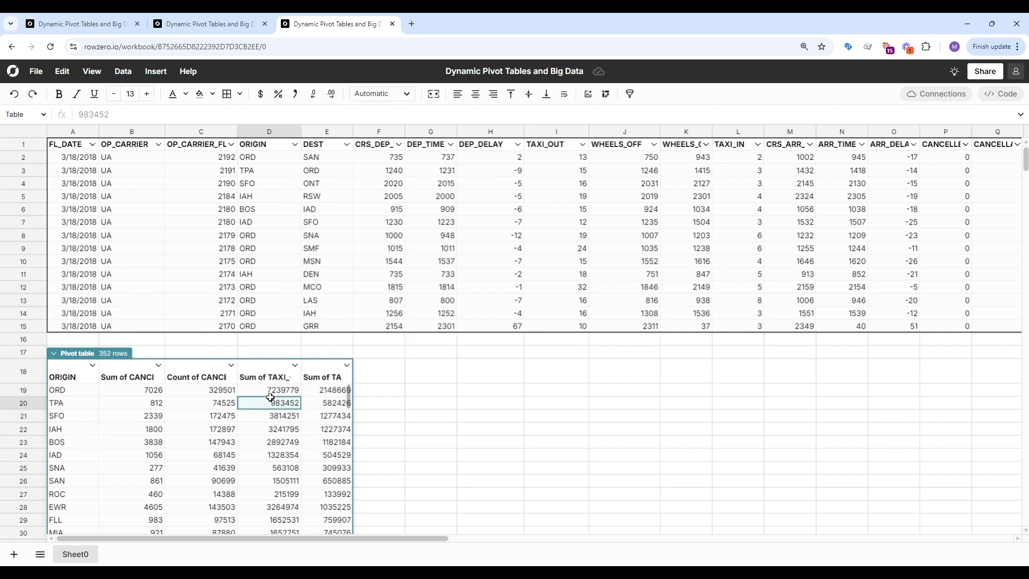
click(896, 381)
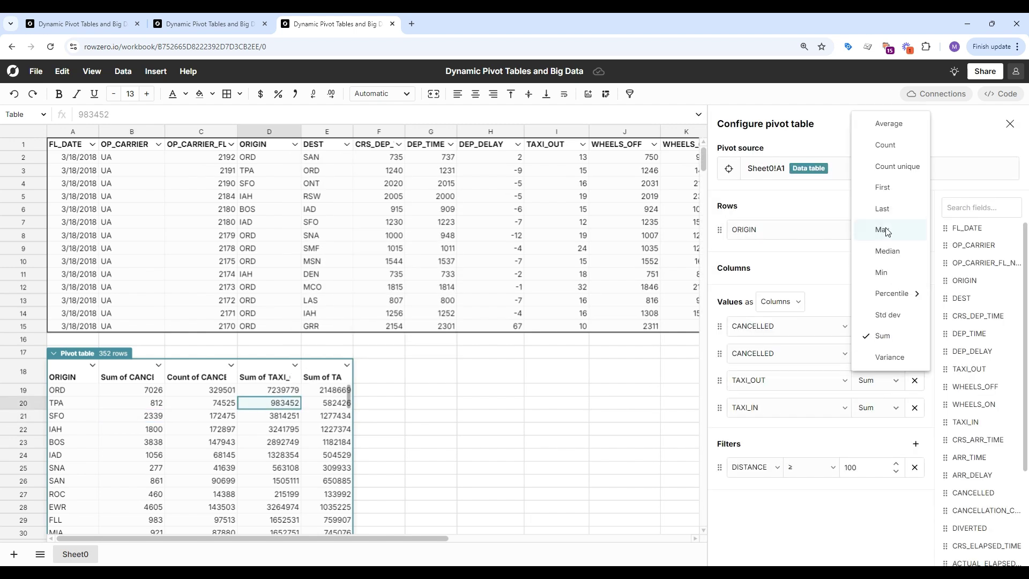
click(893, 249)
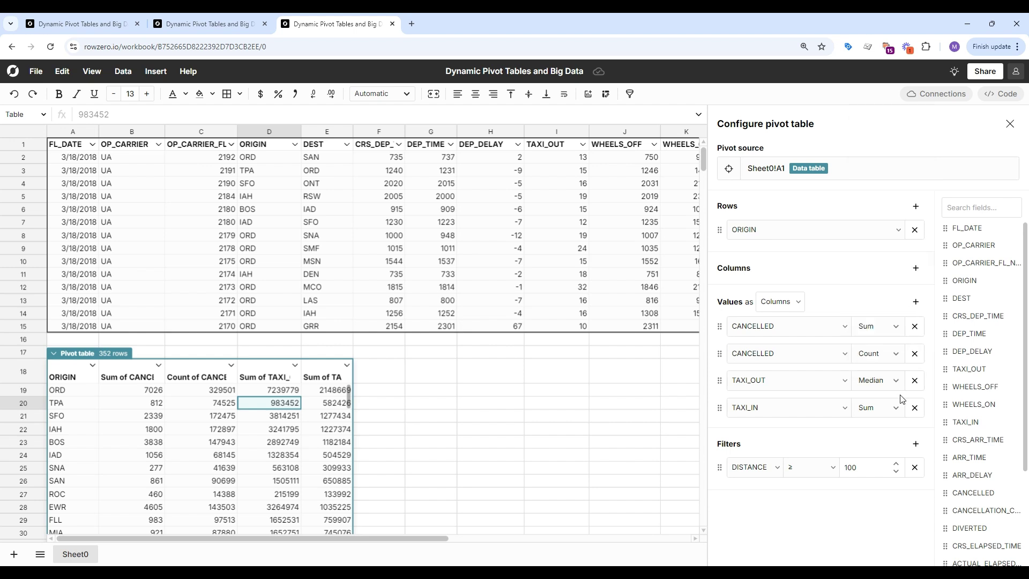
click(899, 409)
click(901, 279)
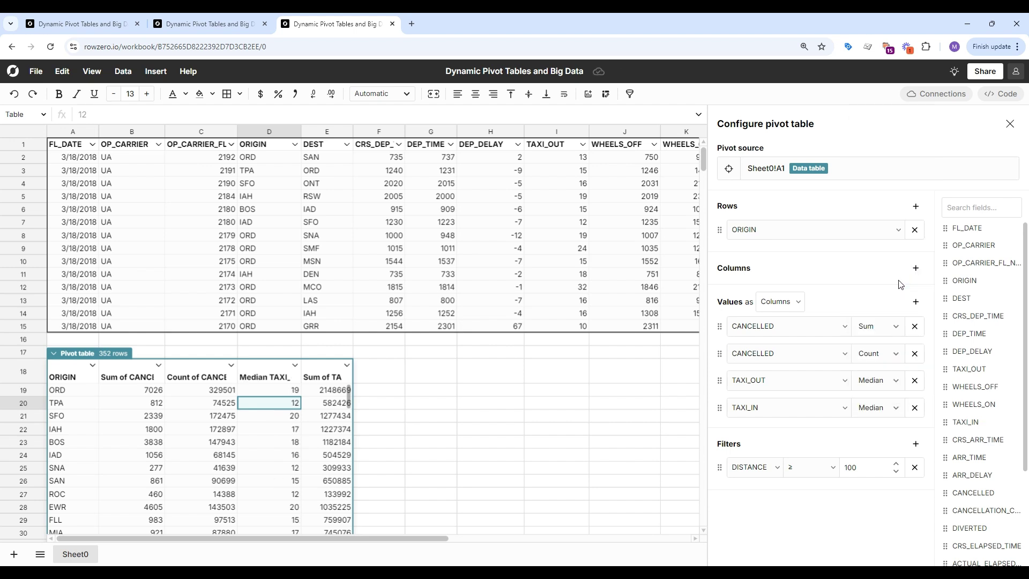
click(568, 419)
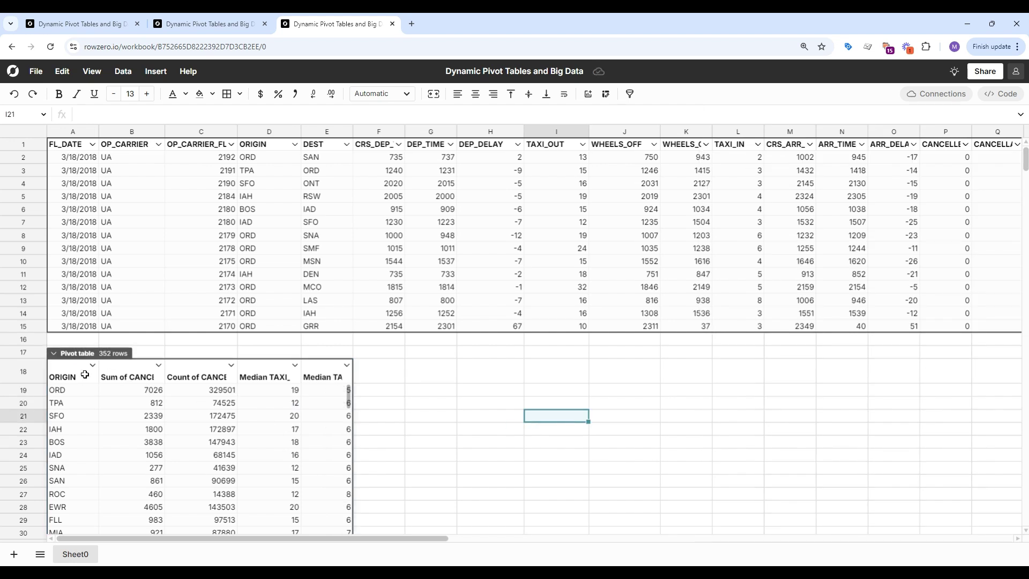
- Wrap the text of the pivot table's header row and format both CANCELLED columns with thousands separators
drag(85, 378, 311, 380)
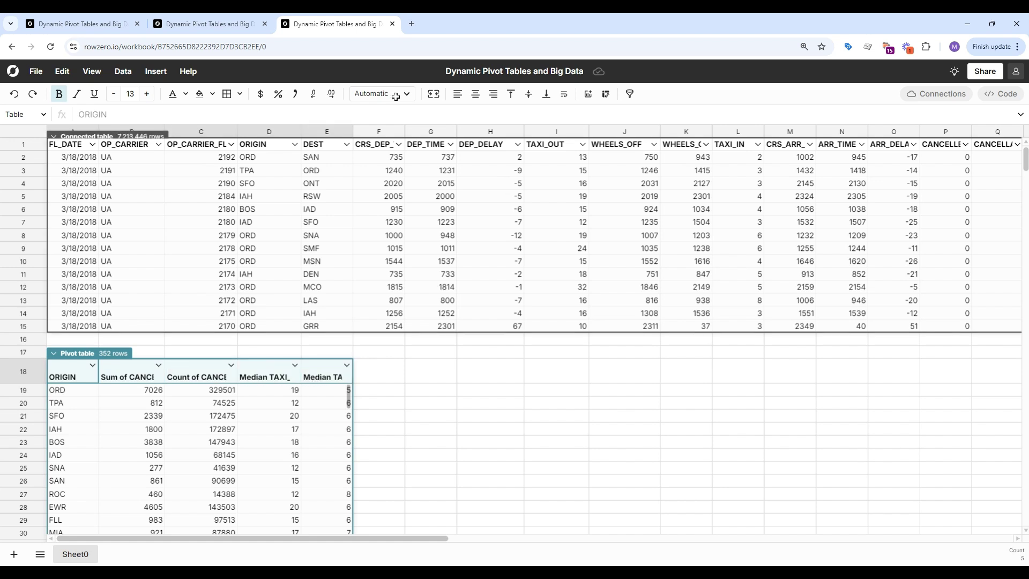
click(564, 93)
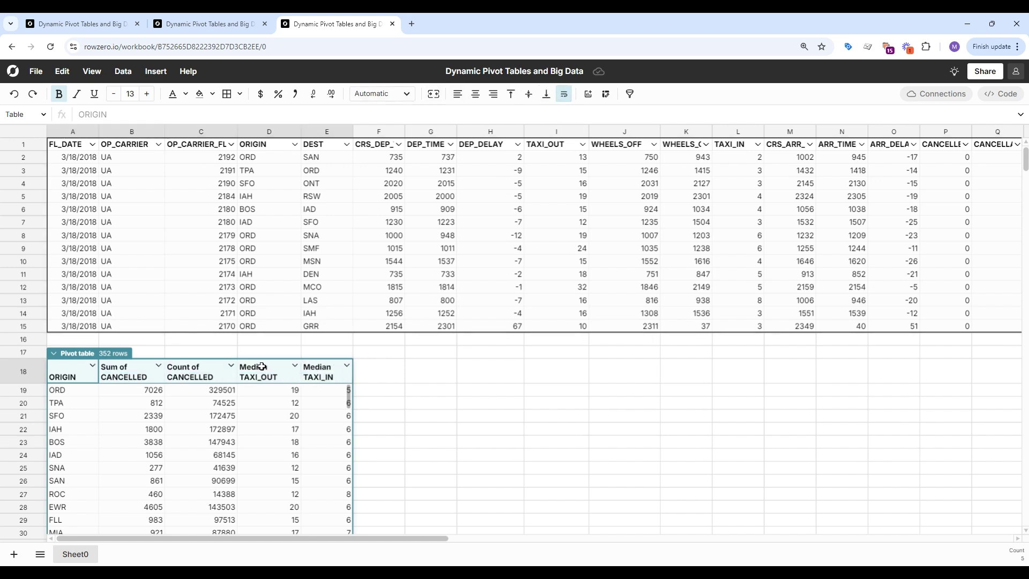
drag(156, 441, 179, 435)
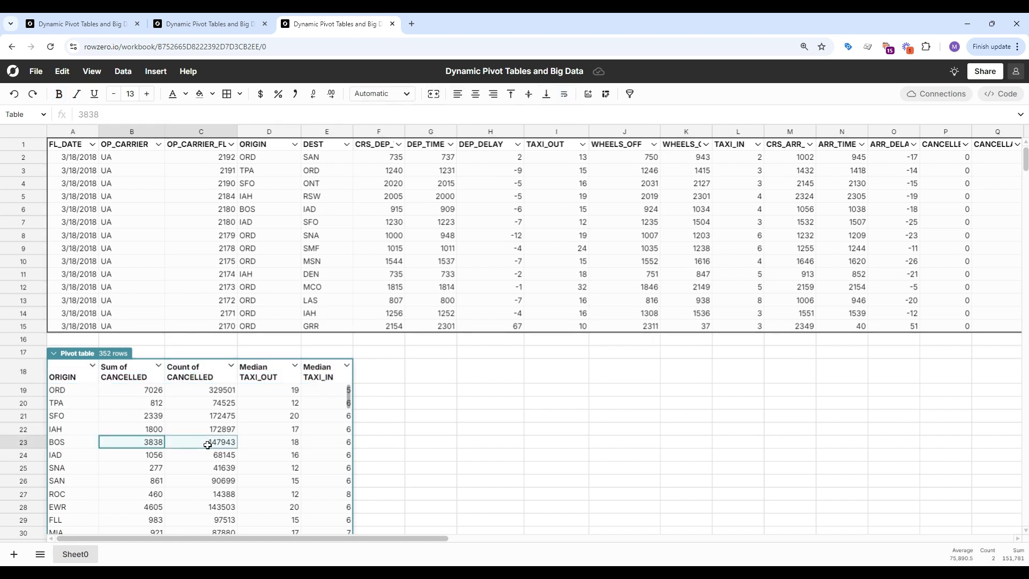
click(296, 95)
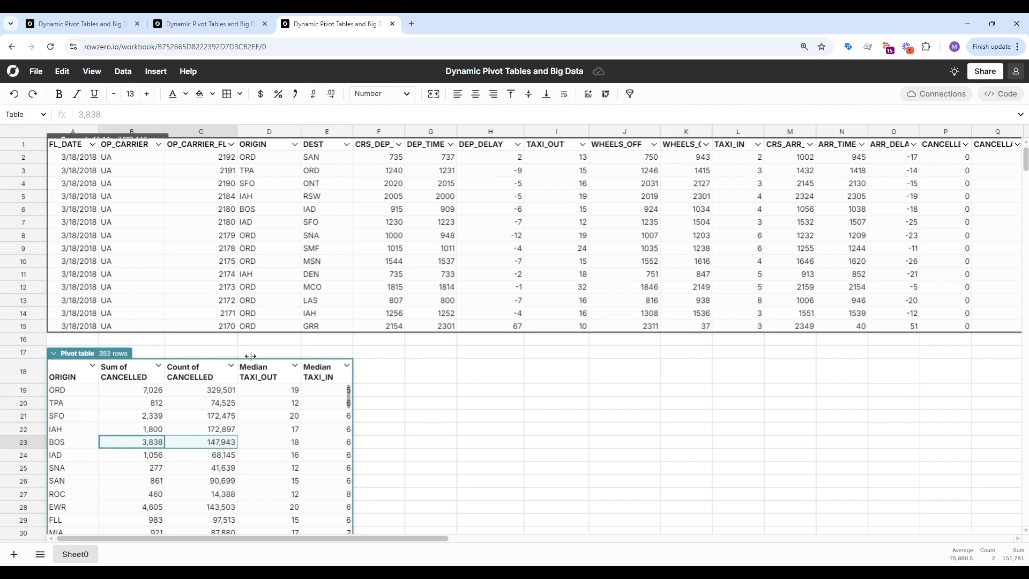
- Sort the pivot table by Median TAXI_OUT from high to low
click(213, 434)
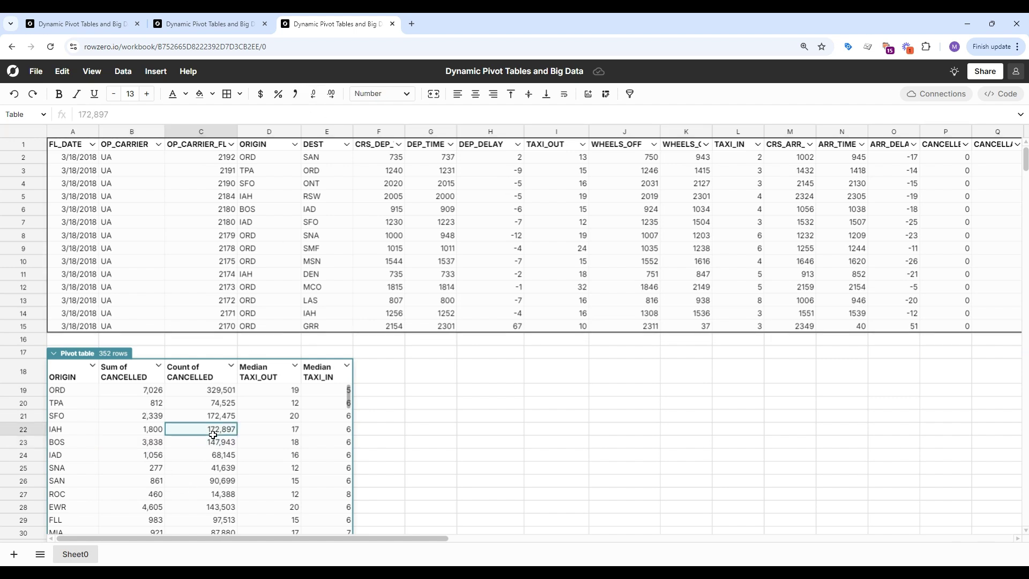
click(295, 365)
click(343, 196)
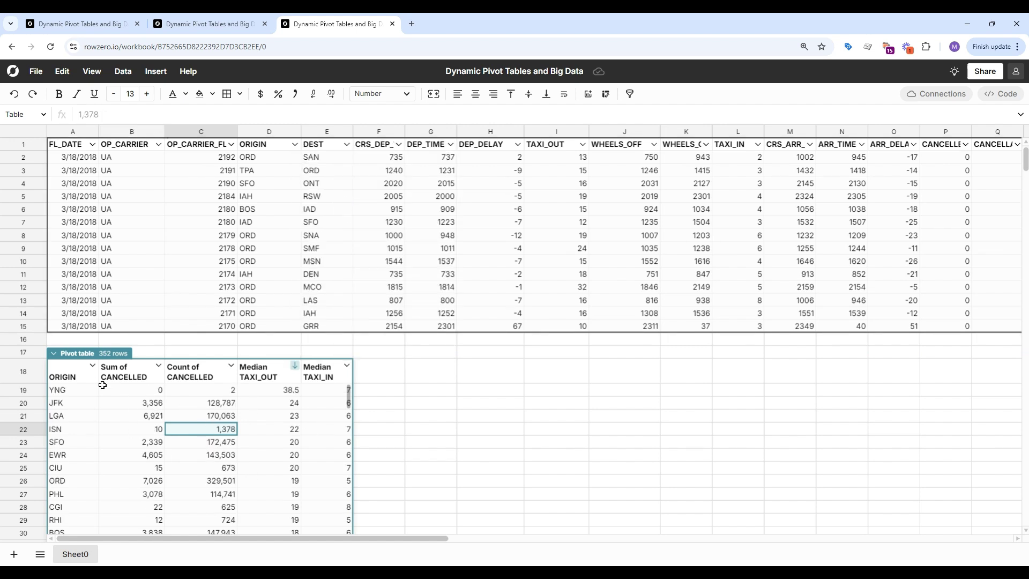
- Filter the pivot table to origins whose Sum of CANCELLED is greater than 1000
click(157, 366)
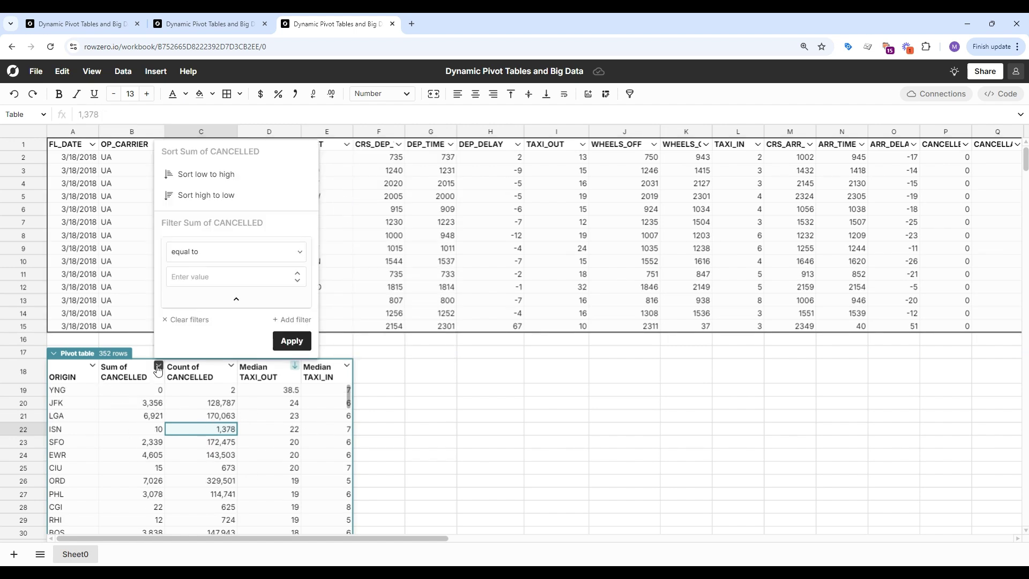
click(207, 257)
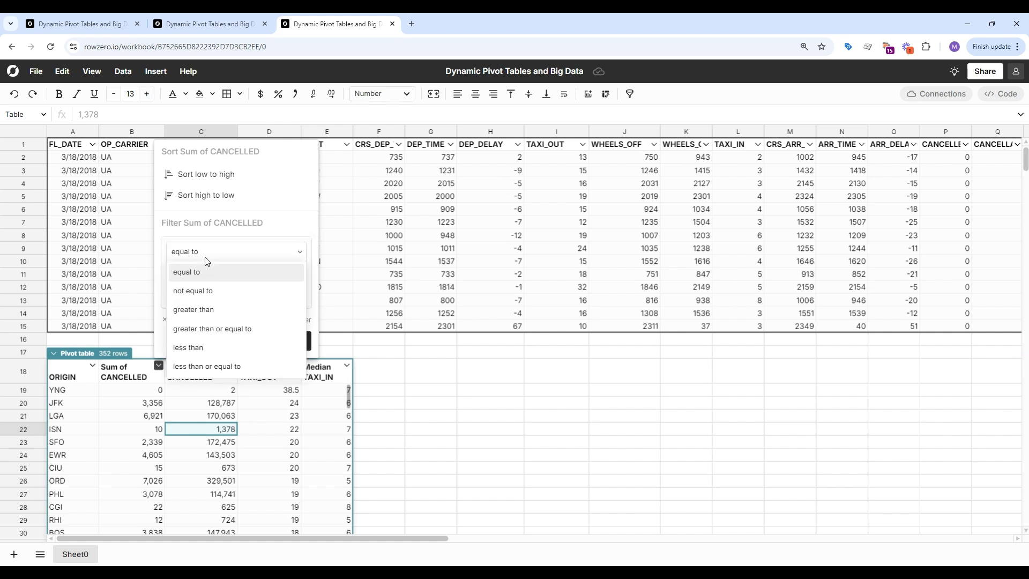
click(214, 308)
click(196, 283)
text(1000)
click(291, 340)
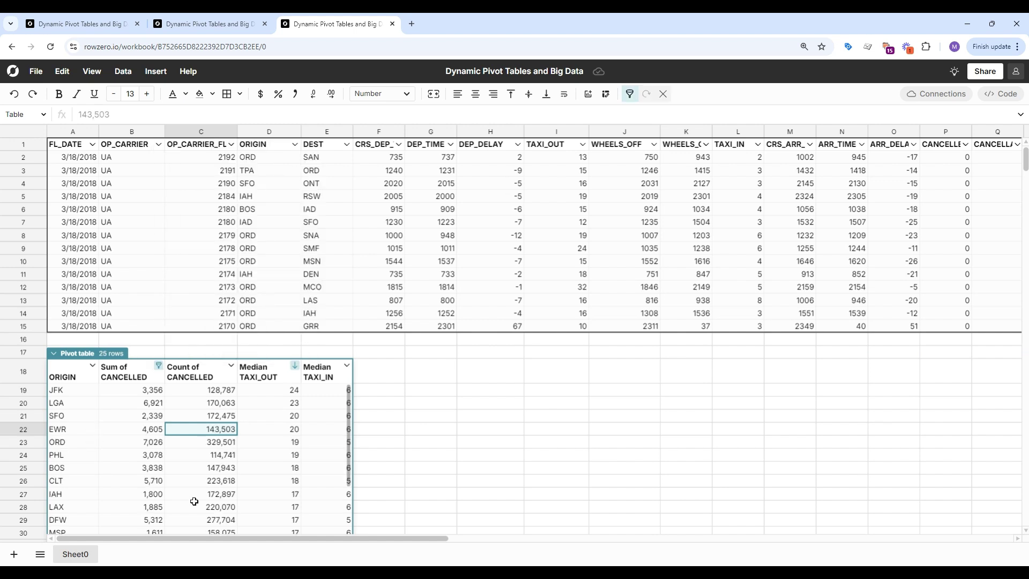
- Add a calculated column beside the pivot table's Median TAXI_IN that divides Sum of CANCELLED by Count of CANCELLED
click(385, 391)
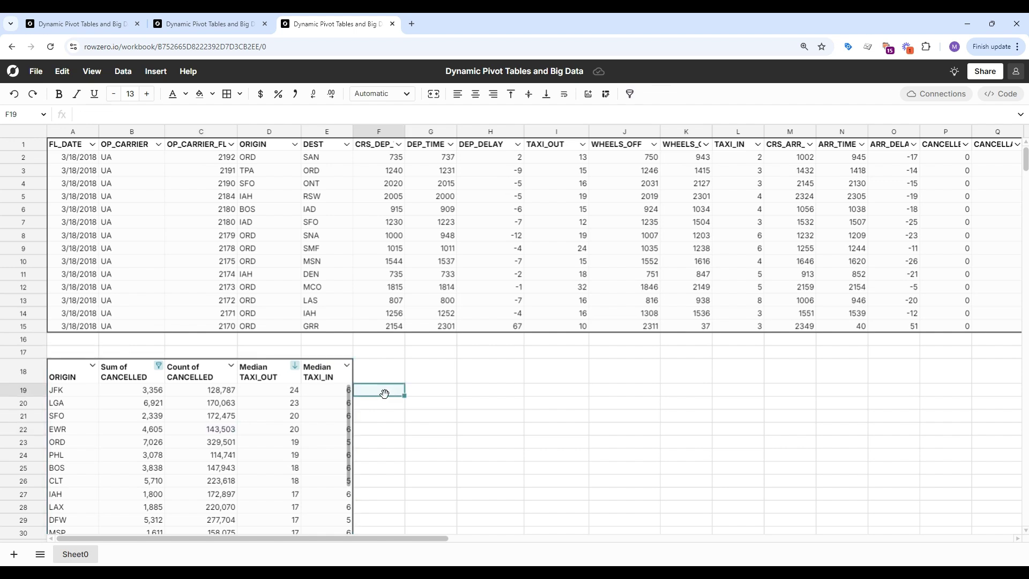
text(=)
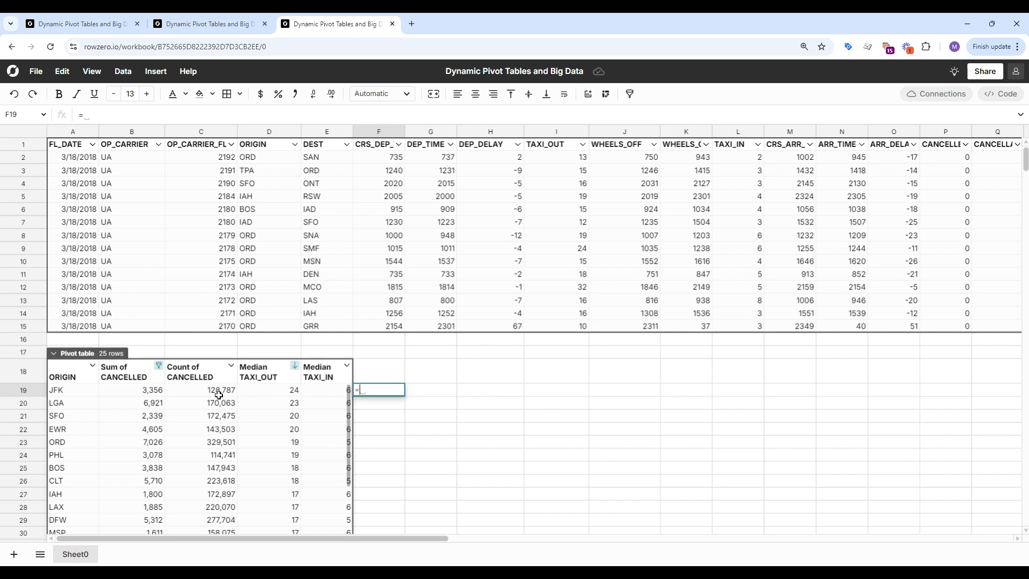
click(158, 392)
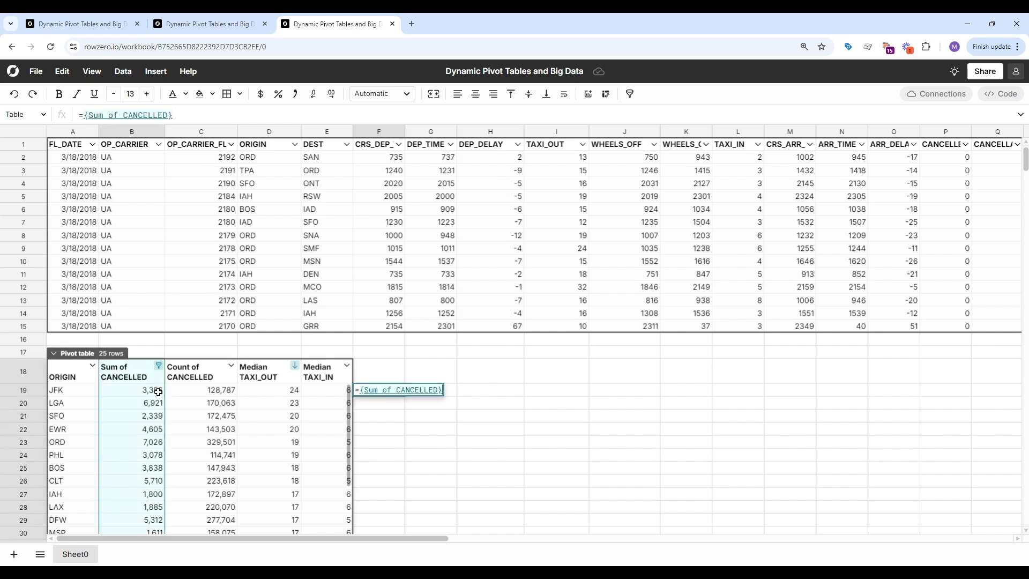
text(/)
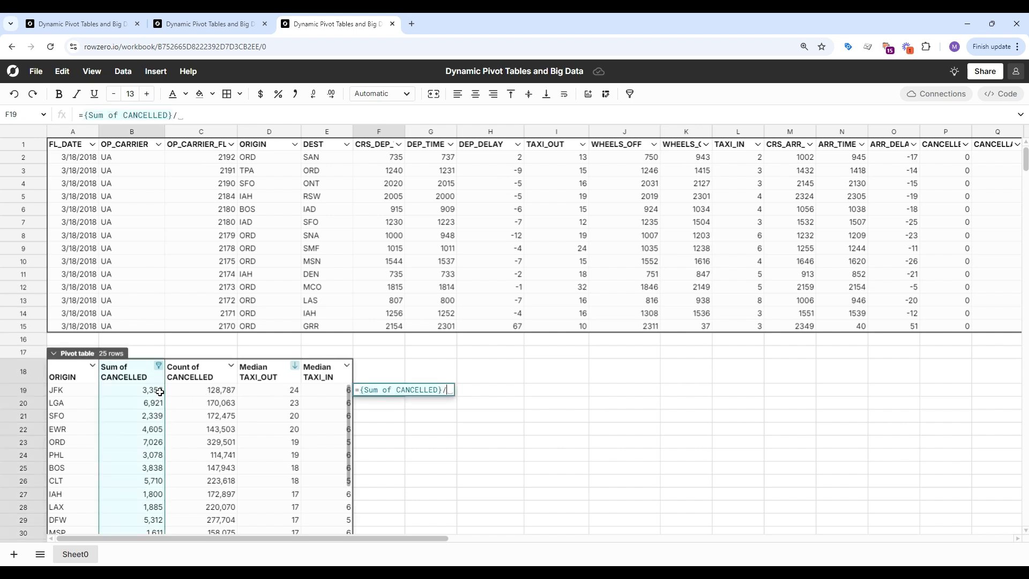
click(205, 390)
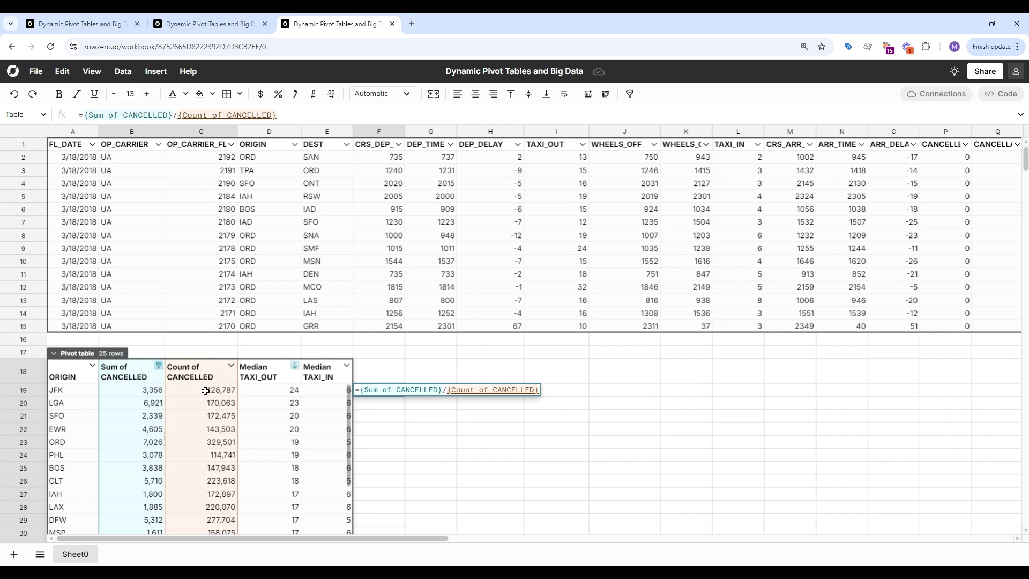
key(Return)
- Name the new calculated column Cancel Rate
click(386, 378)
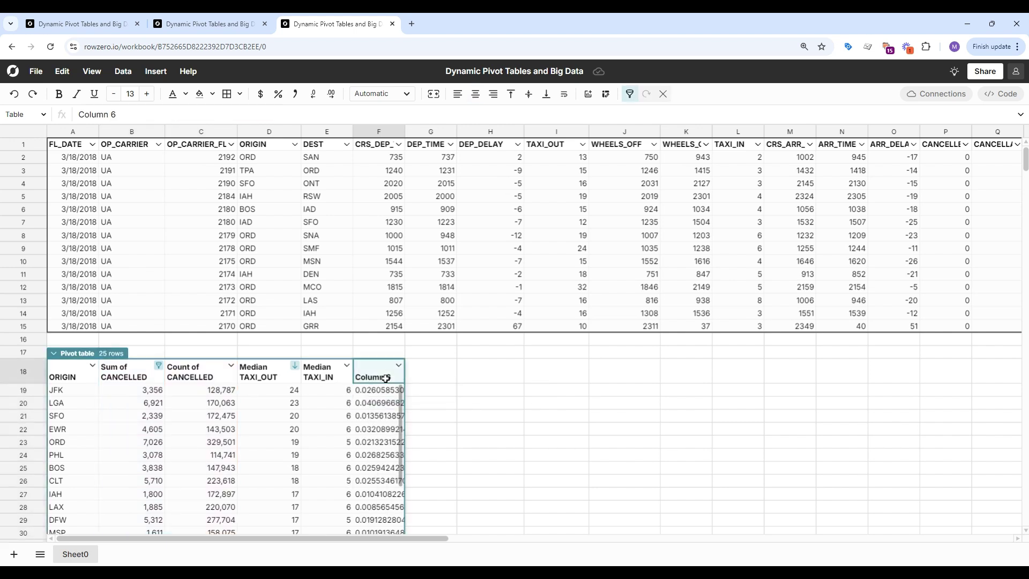
text(Cancel Rate)
key(Return)
- Format the Cancel Rate values as percentages and wrap the text of the column's header
click(378, 411)
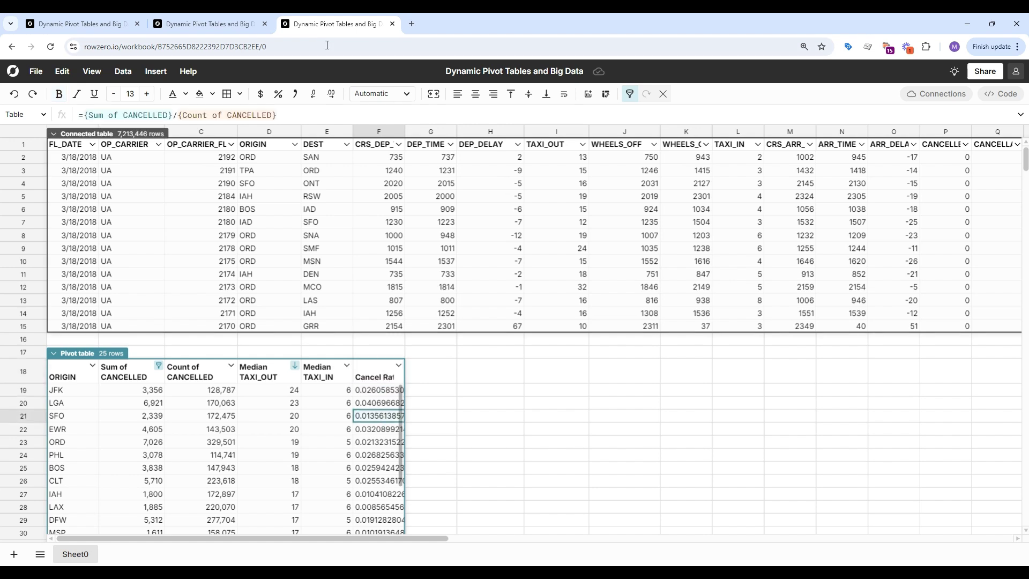
click(277, 95)
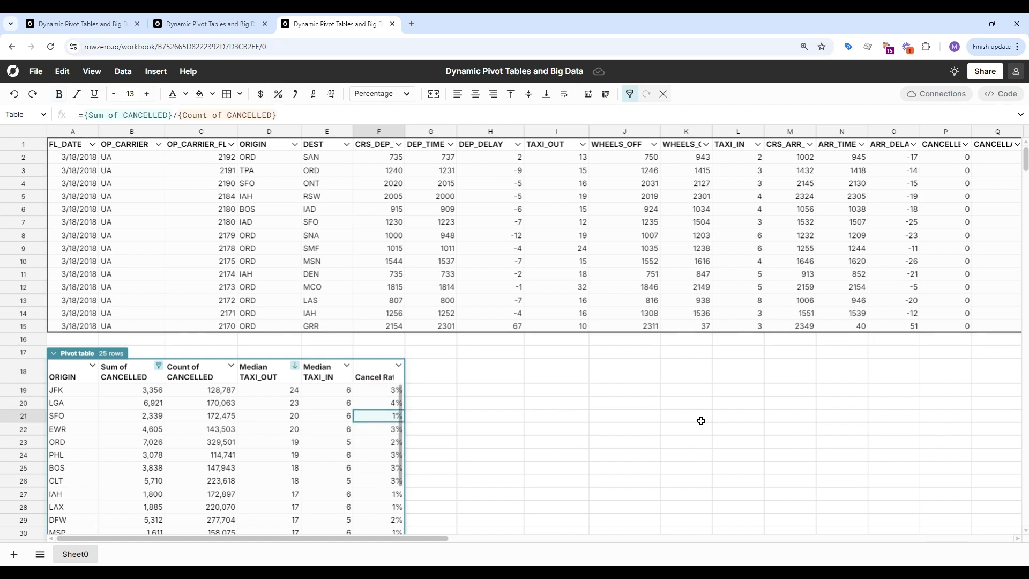
click(384, 377)
click(564, 94)
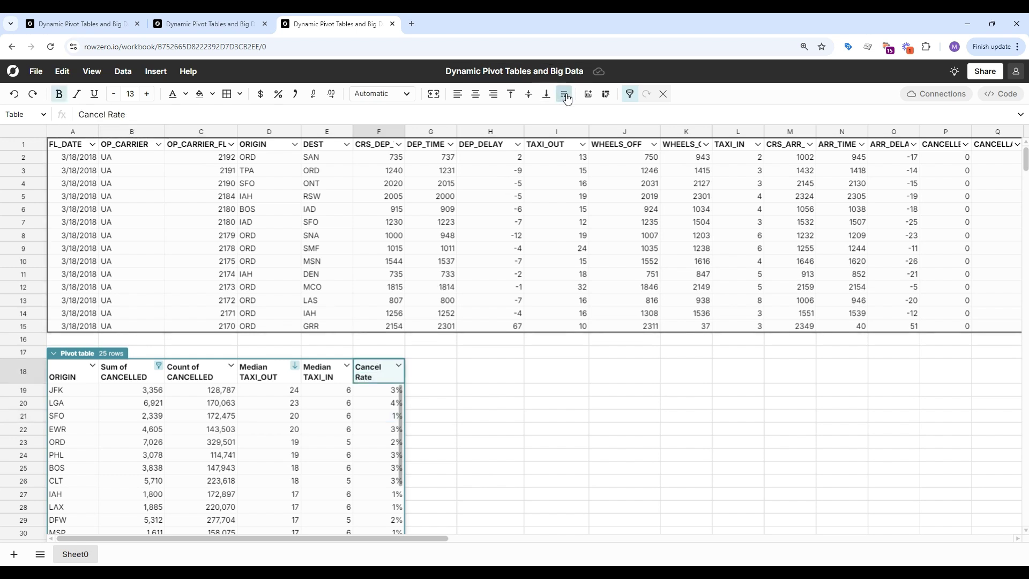
- Insert a bar chart of Median TAXI_OUT, Median TAXI_IN and Cancel Rate by ORIGIN, and move it off the pivot table's first columns
click(140, 426)
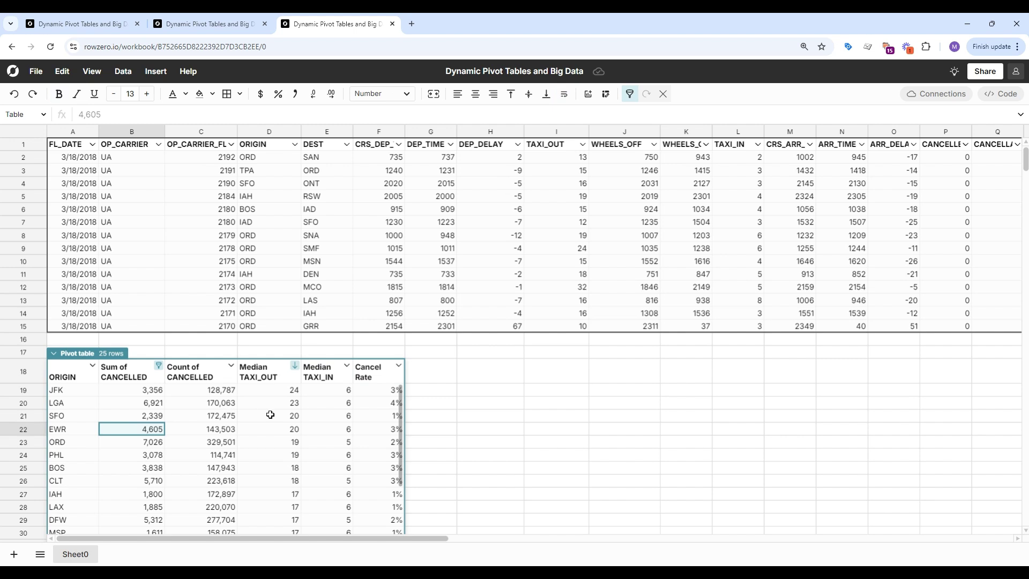
click(62, 427)
click(270, 424)
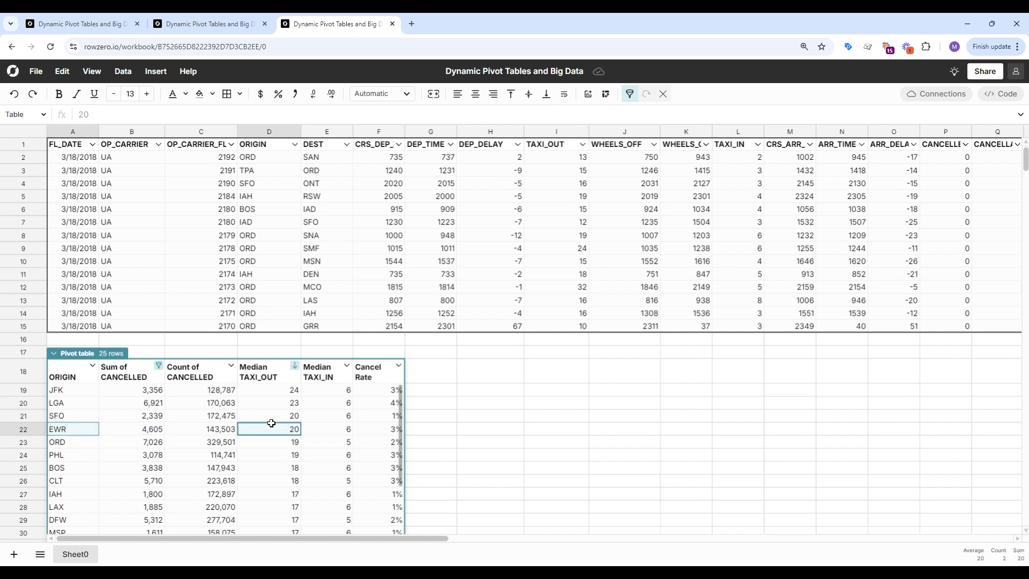
ctrl+click(342, 430)
ctrl+click(387, 430)
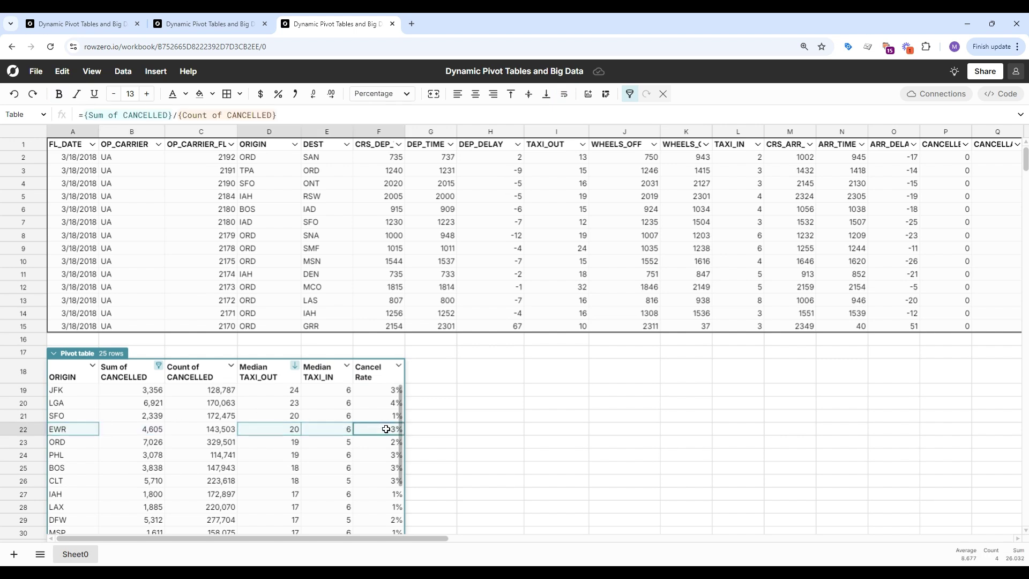
click(156, 71)
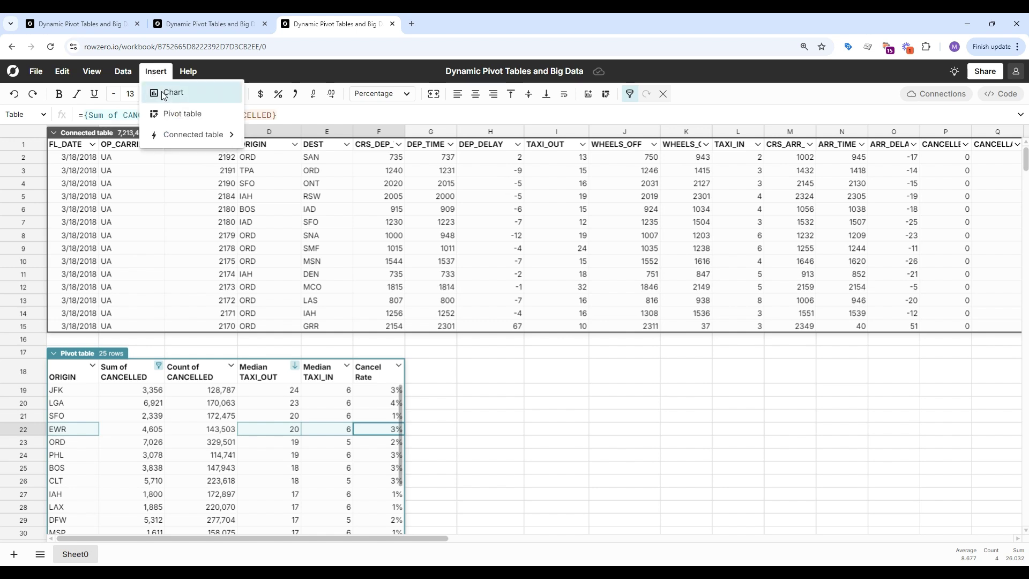
click(171, 91)
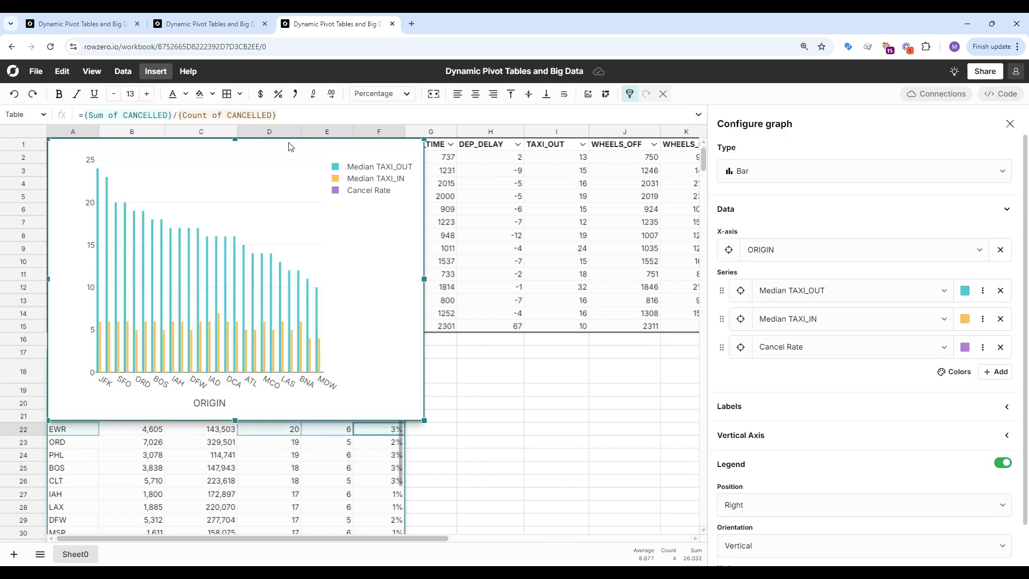
drag(316, 155, 565, 244)
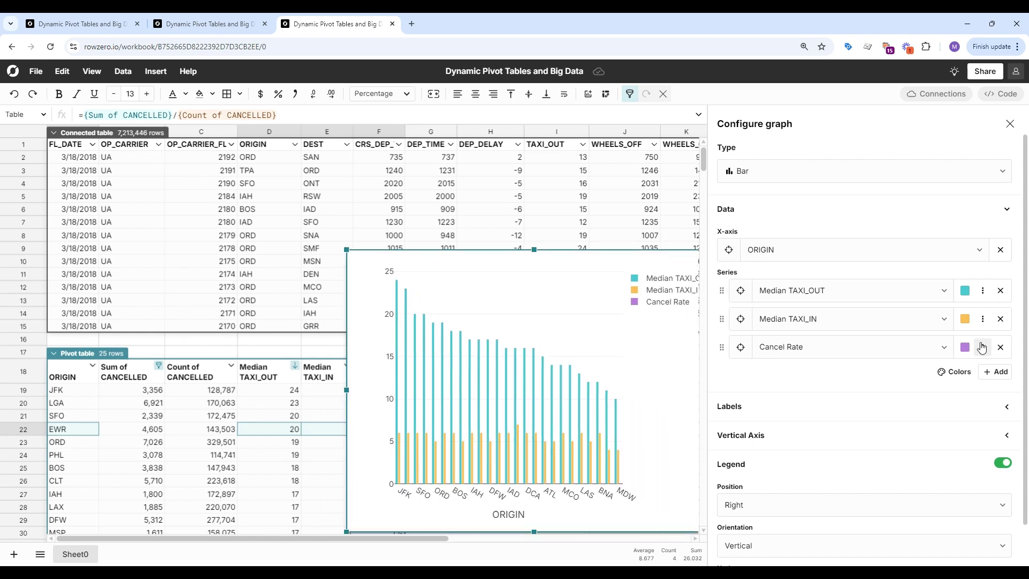
- Plot the chart's Cancel Rate series as a line on the right axis
click(982, 347)
click(939, 408)
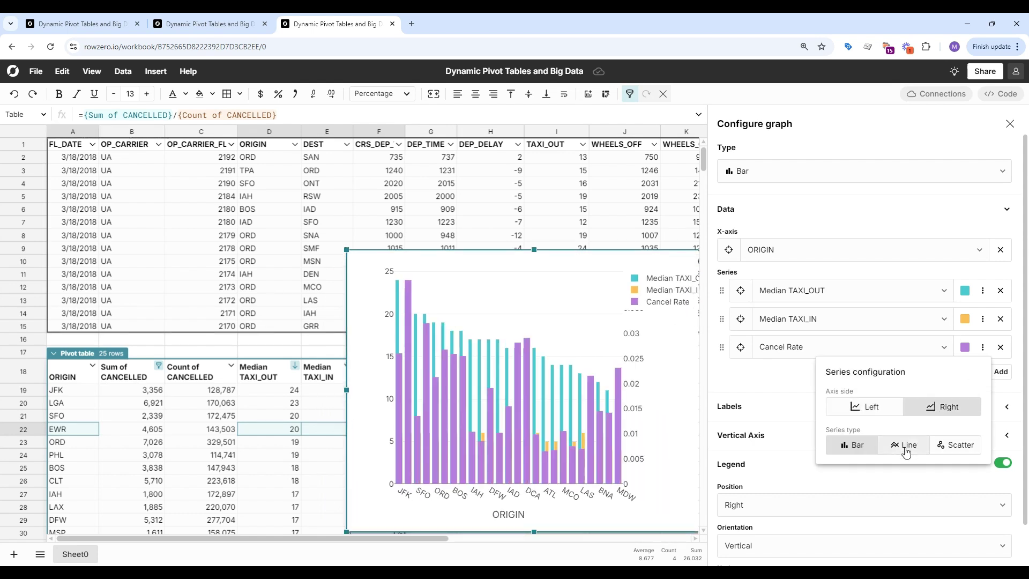
click(906, 449)
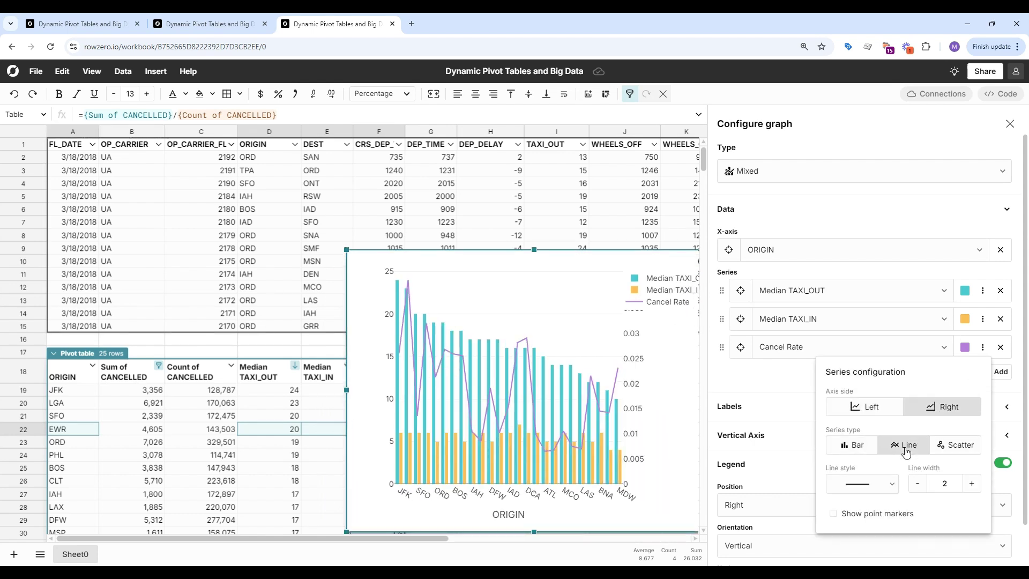
click(772, 377)
- Title the chart "Cancels and Taxi Time at US airports" and move it beside the pivot table's Cancel Rate column
click(787, 407)
click(773, 438)
text(Cance)
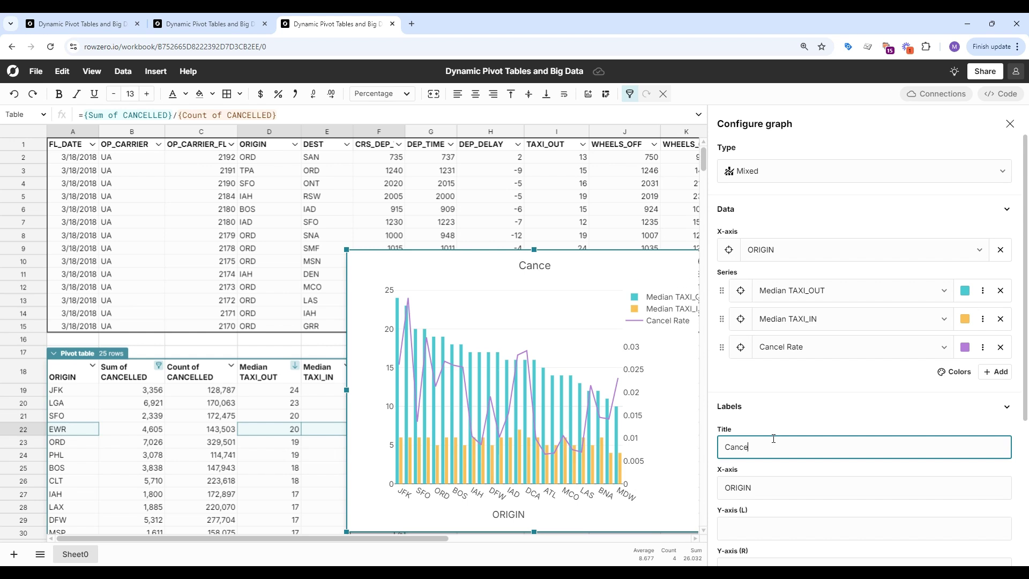
text(ls and Taxi)
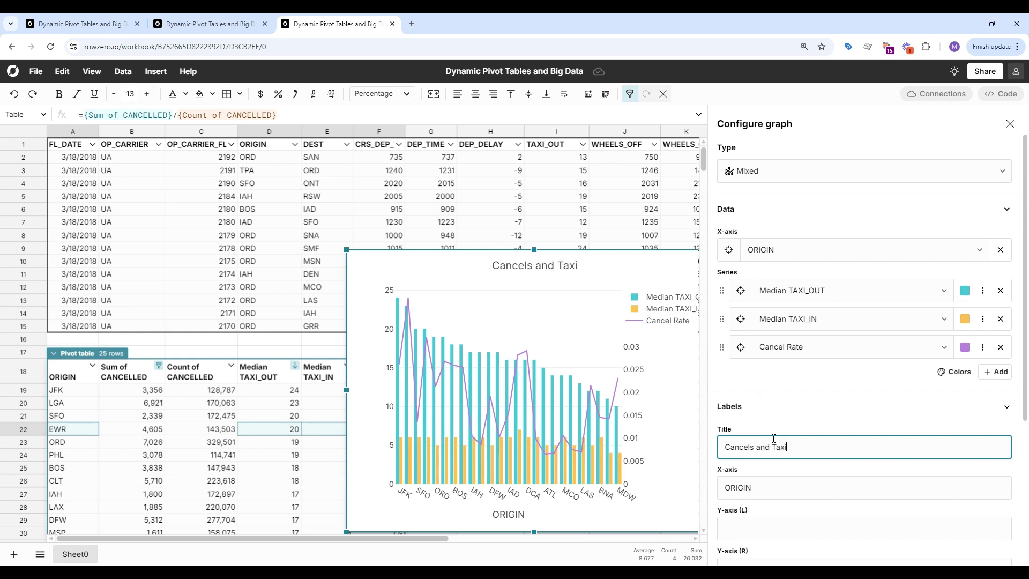
text( Time at UA)
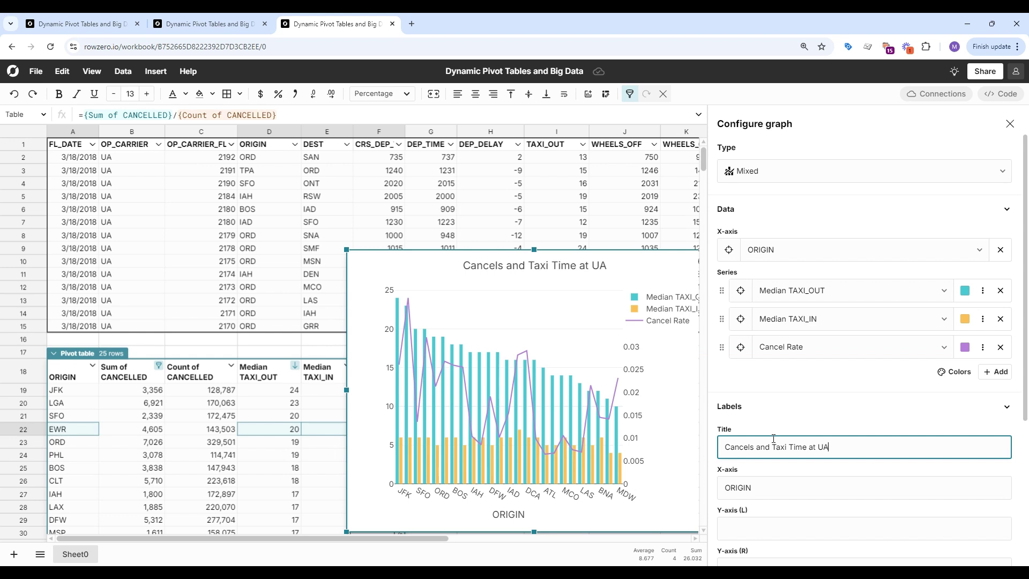
key(BackSpace)
text(A)
key(BackSpace)
text(S airports)
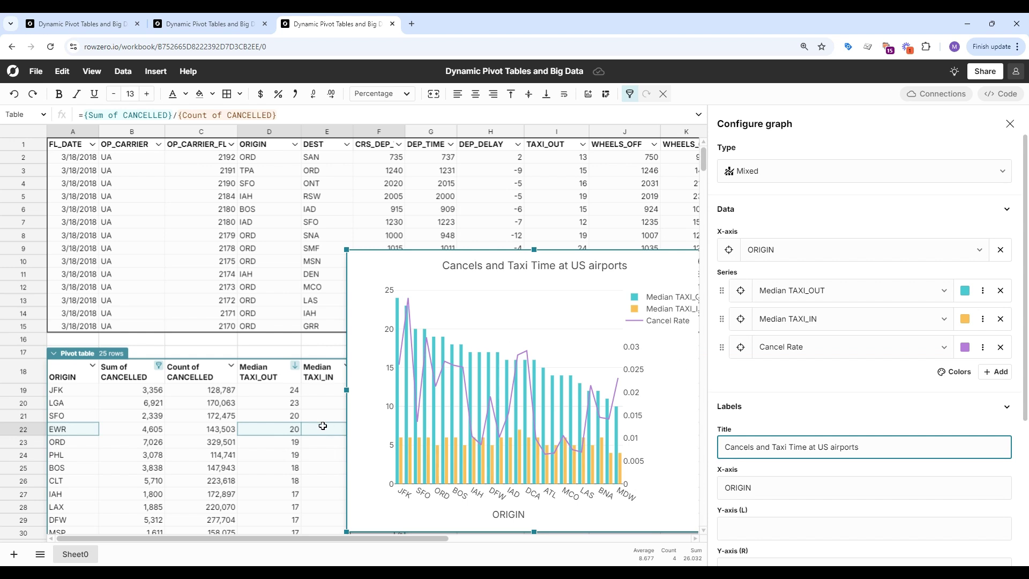
click(310, 467)
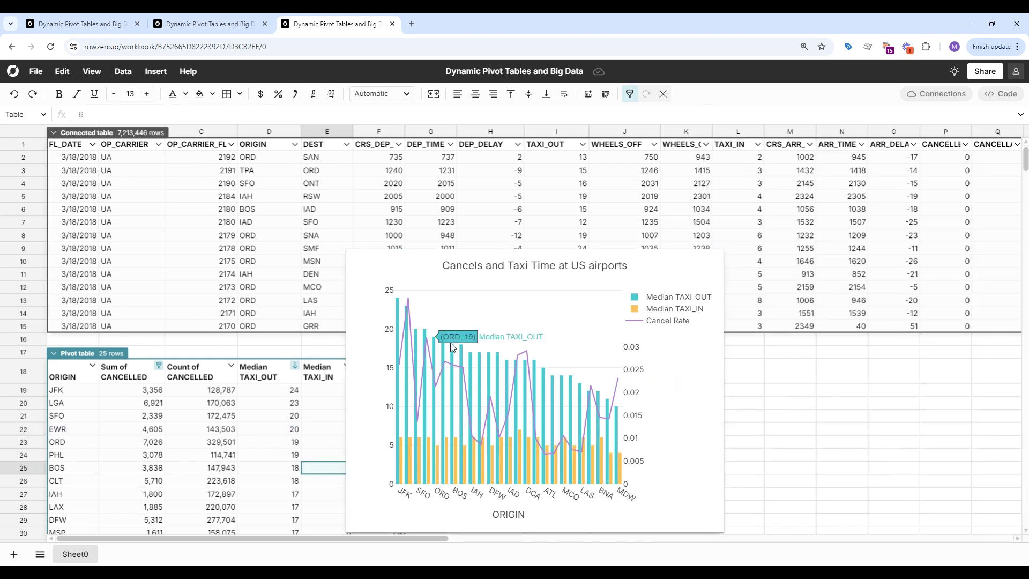
drag(382, 270, 446, 307)
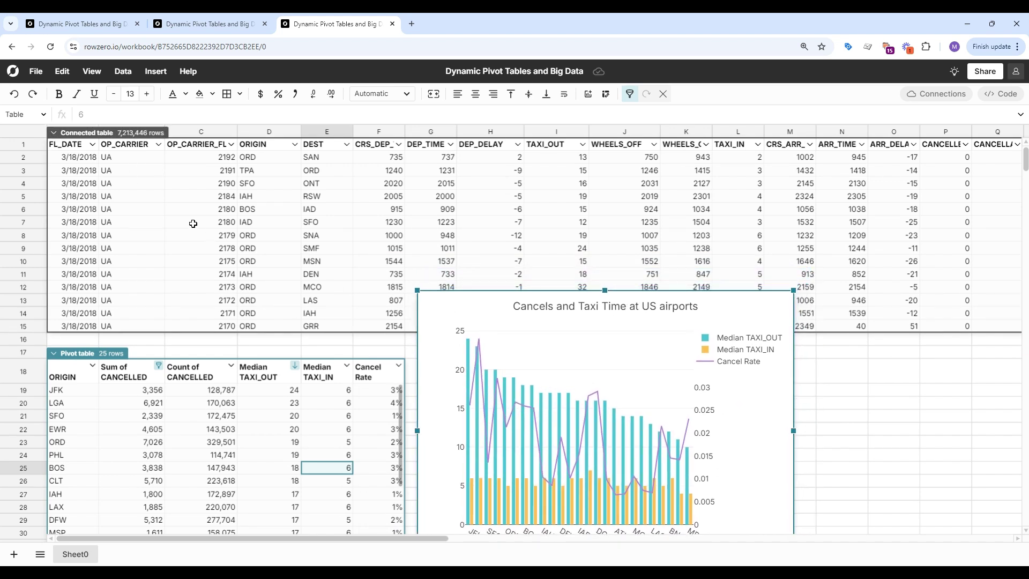
- Try a Sum of CANCELLED filter of greater than 500 on the pivot table, and undo that filter change
click(159, 365)
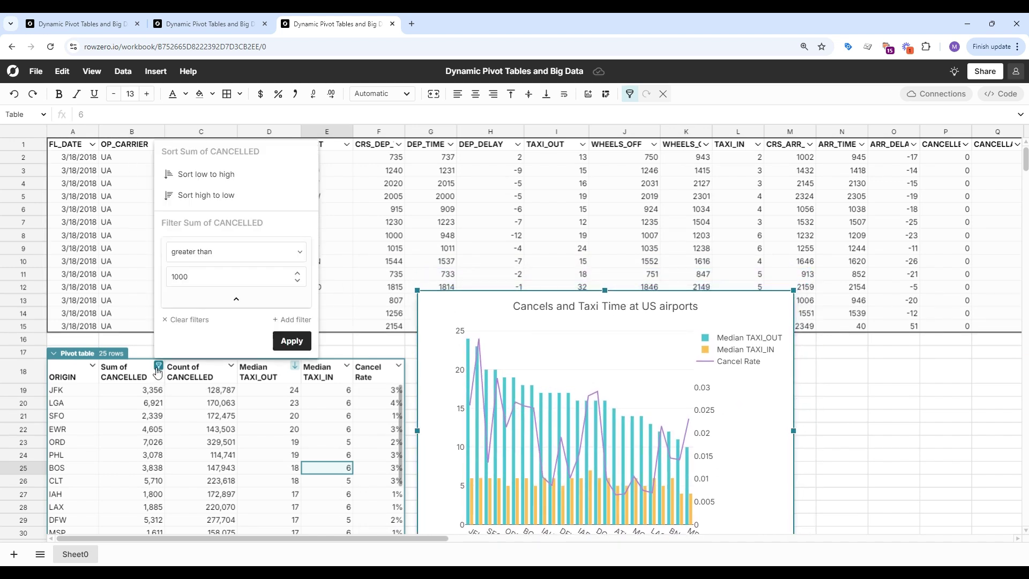
drag(195, 270, 170, 274)
text(50)
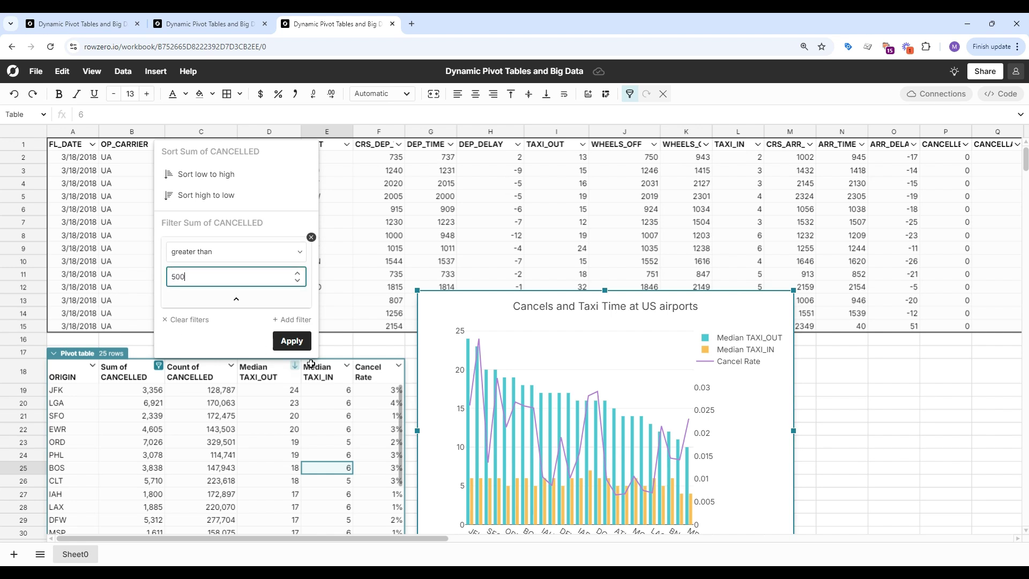
click(291, 341)
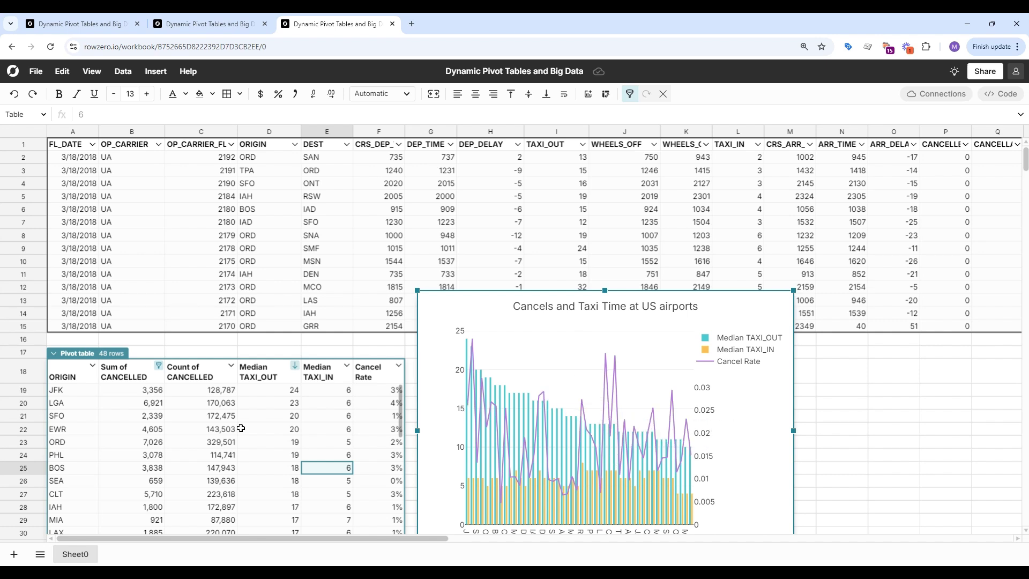
key(ctrl+z)
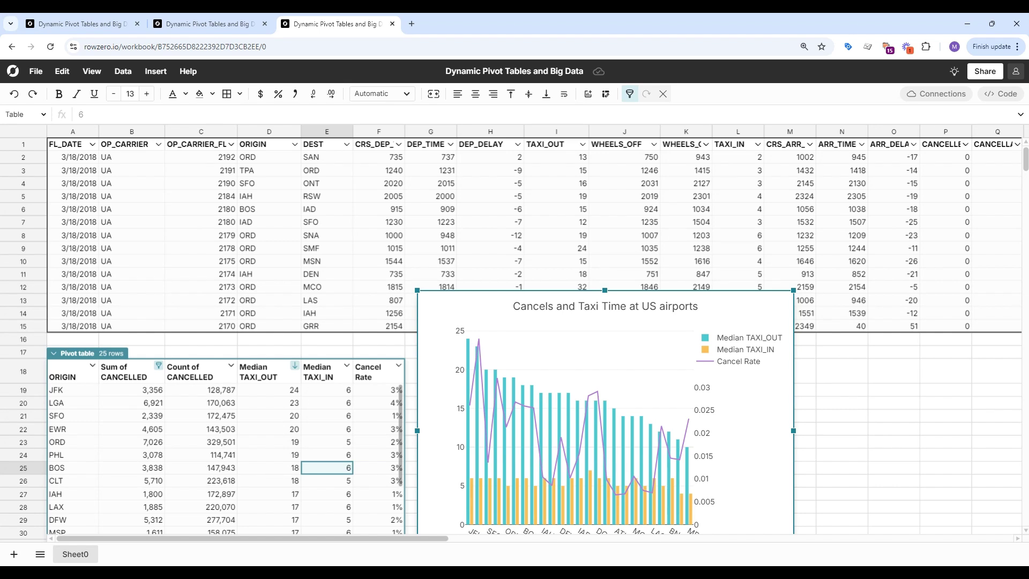
- Try moving the pivot table so that its ORIGIN header sits in cell B22
scroll(166, 399, down, 3)
scroll(170, 396, down, 1)
click(860, 417)
scroll(860, 416, down, 2)
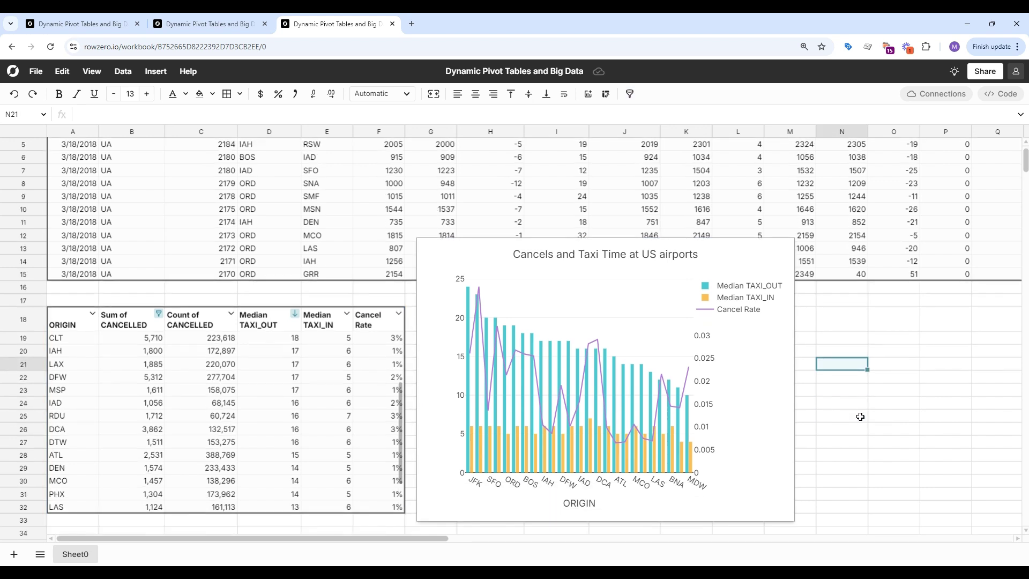
scroll(860, 416, down, 1)
click(79, 304)
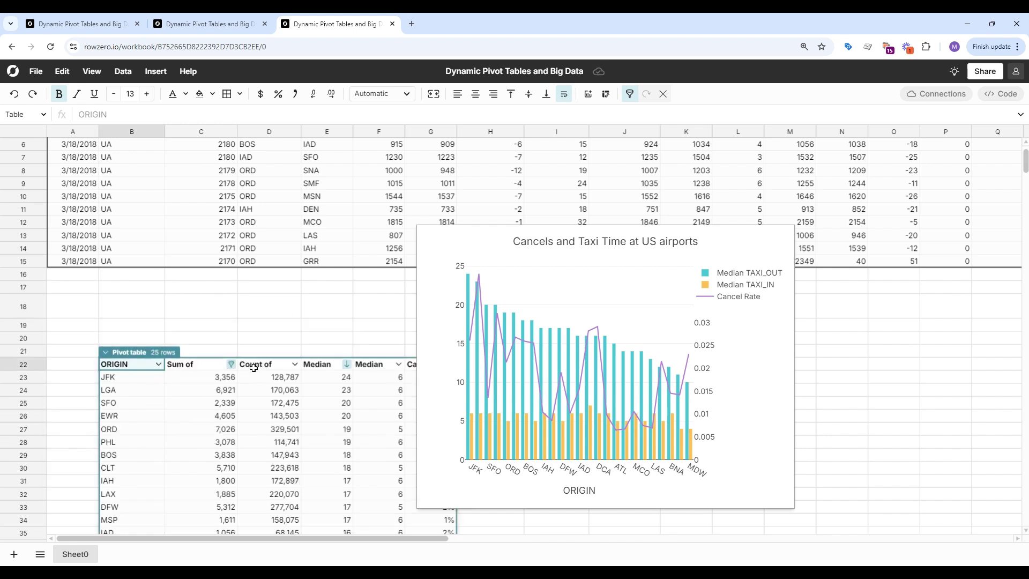
- Copy the pivot table by origin airport and paste the copy below it, starting in cell A34
click(66, 288)
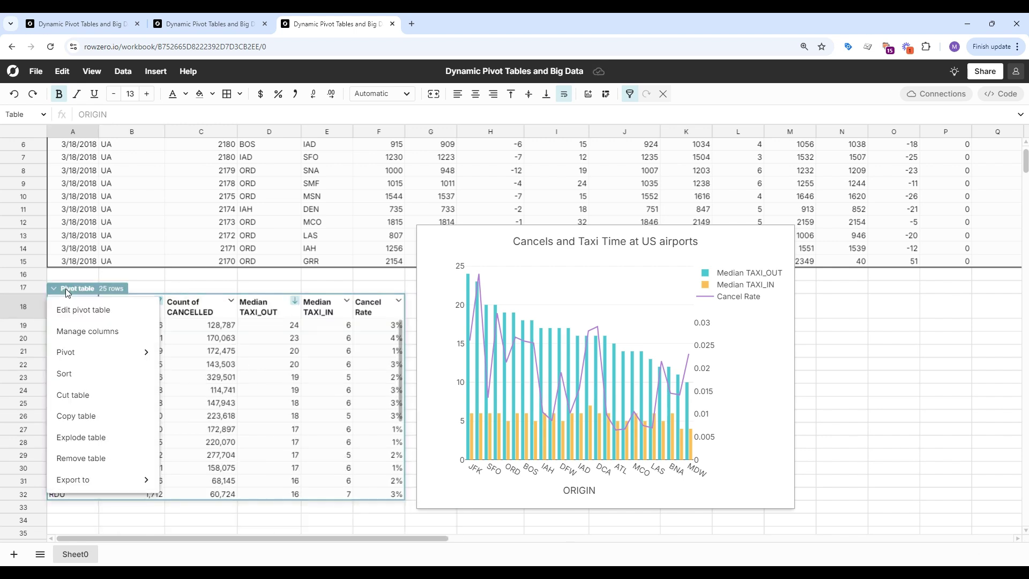
click(86, 417)
click(89, 525)
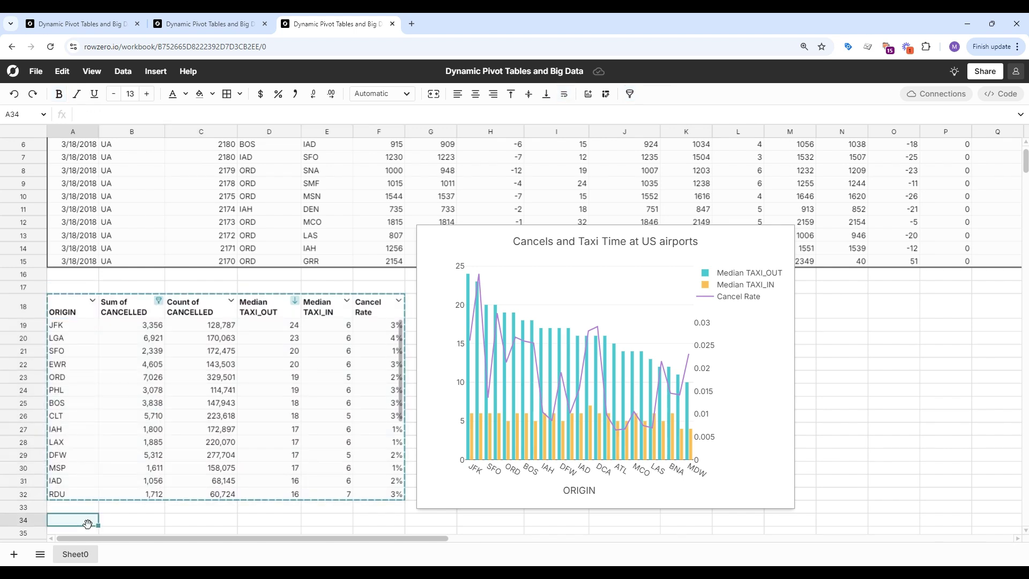
scroll(88, 524, down, 2)
key(ctrl+v)
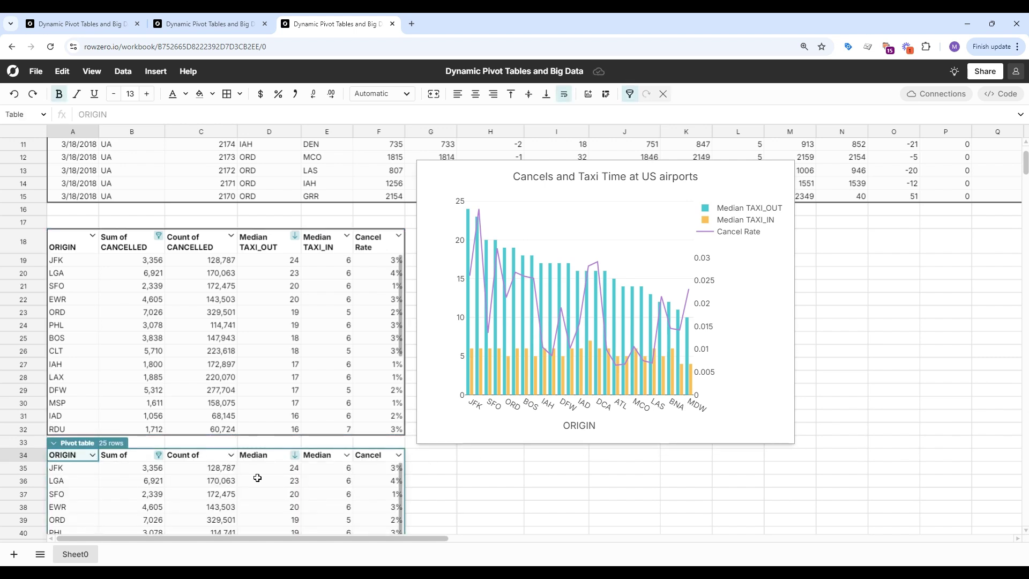
- Open the copied pivot table's configuration and remove the median TAXI_OUT and TAXI_IN values
click(146, 483)
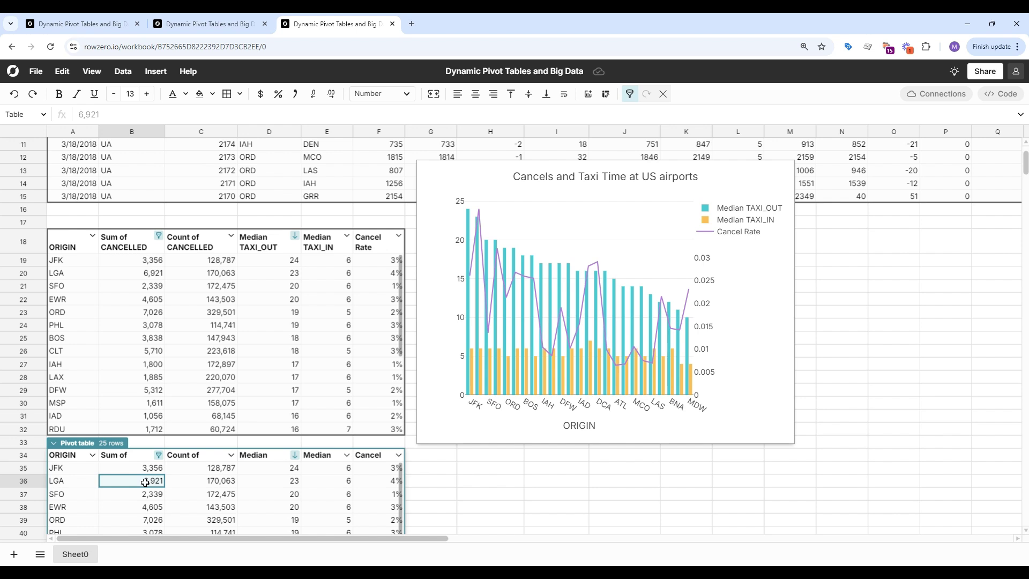
double_click(145, 482)
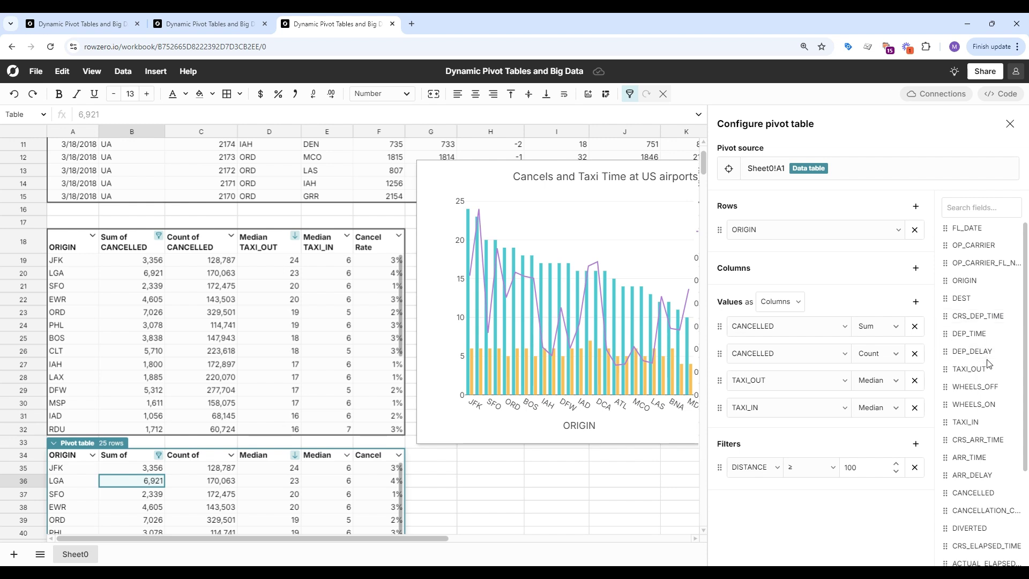
click(914, 379)
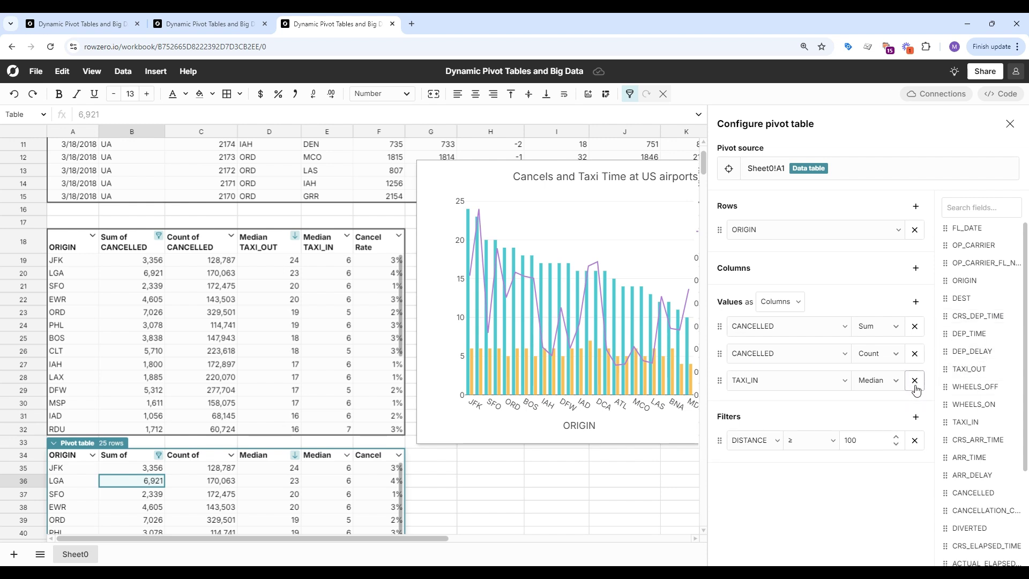
click(915, 380)
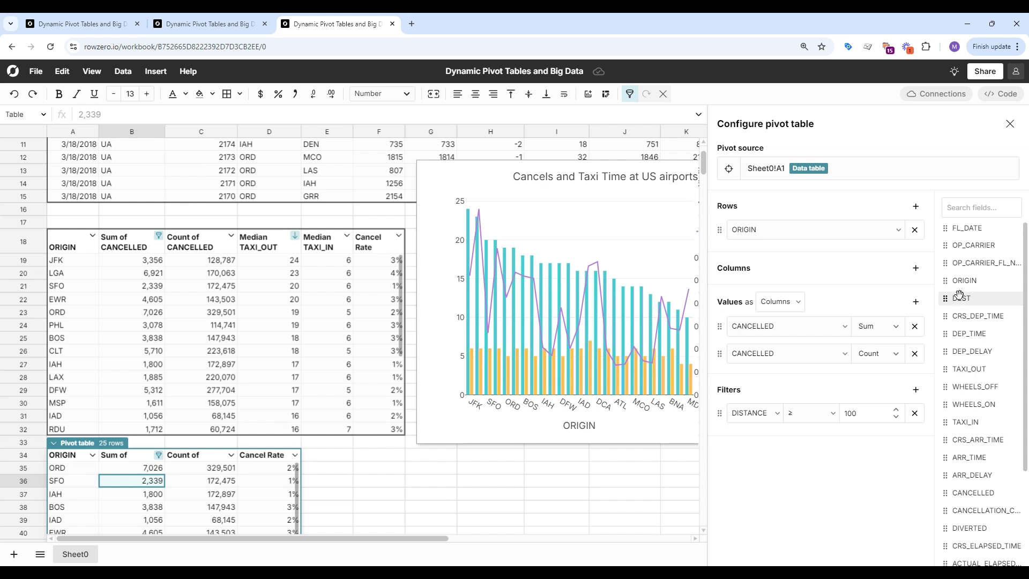
- Add DEST to the copied pivot table's rows below ORIGIN, and add DISTANCE as its first value
drag(960, 299, 818, 246)
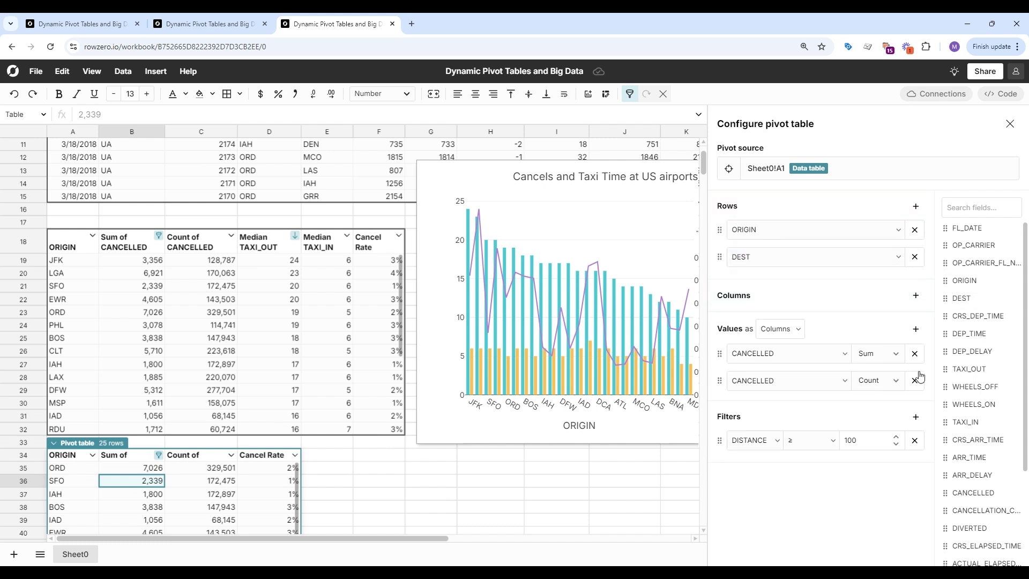
scroll(981, 456, down, 1)
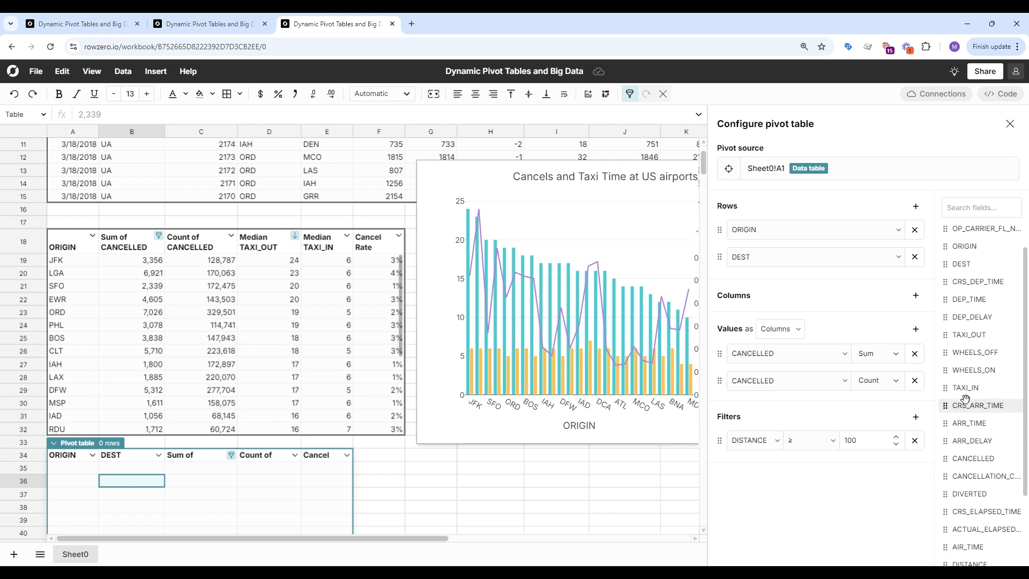
scroll(957, 529, down, 1)
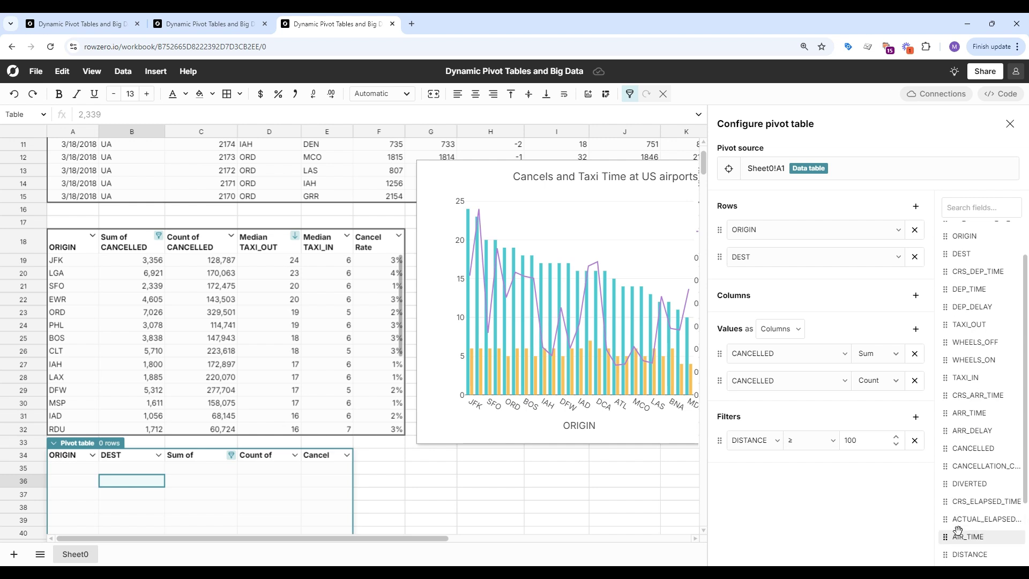
drag(947, 554, 758, 362)
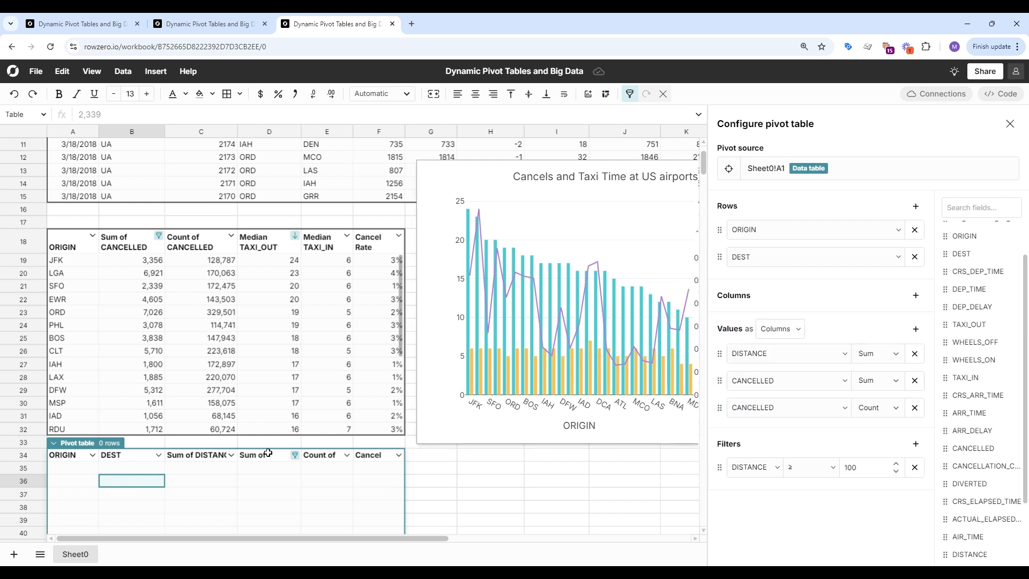
- Remove the Sum of CANCELLED filter from the copied pivot table and apply the change
click(295, 455)
click(322, 411)
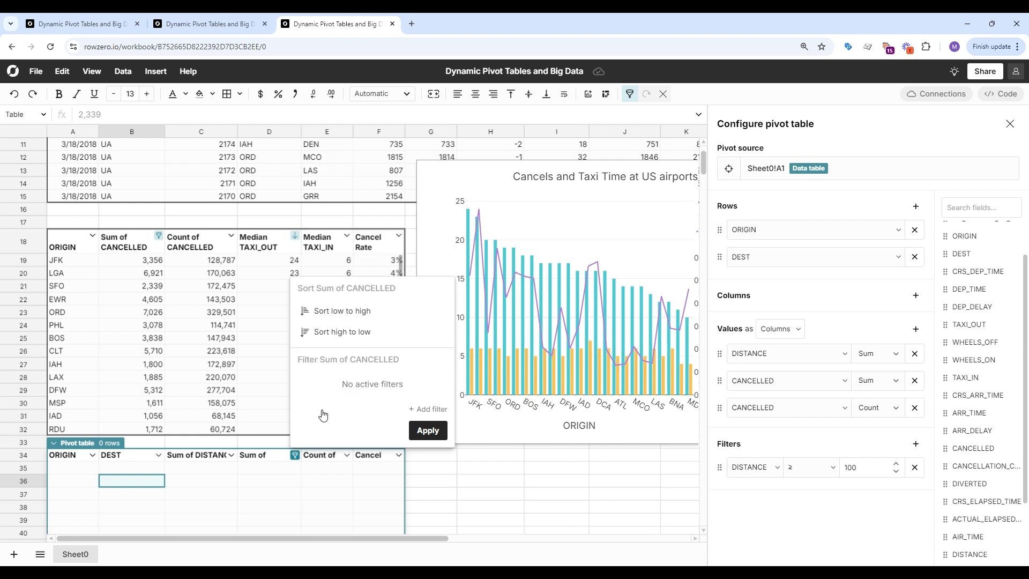
click(428, 430)
- Format the copied pivot table's distance column with thousands separators, and summarize DISTANCE by Median instead of Sum
scroll(451, 474, down, 1)
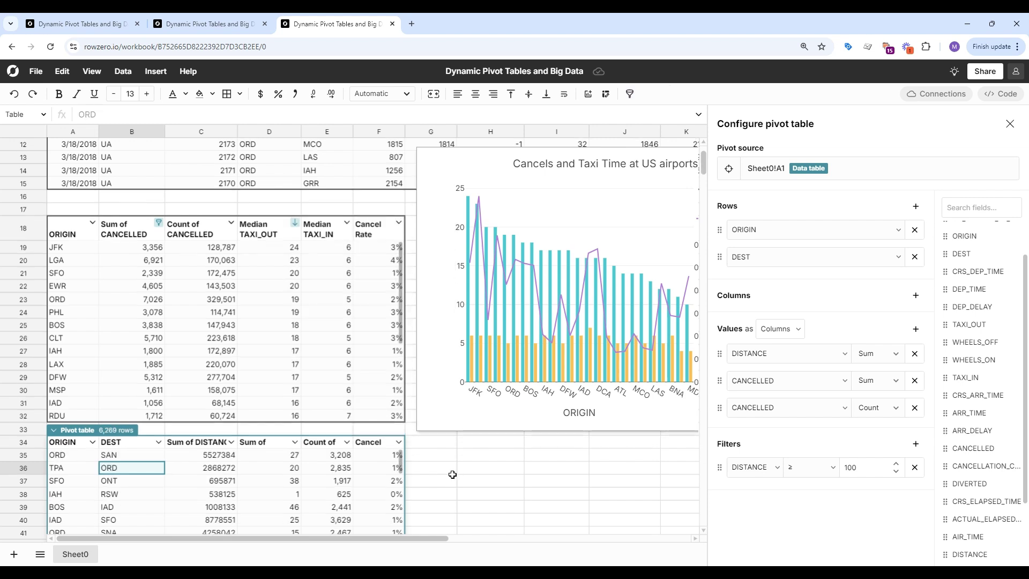
scroll(452, 474, down, 3)
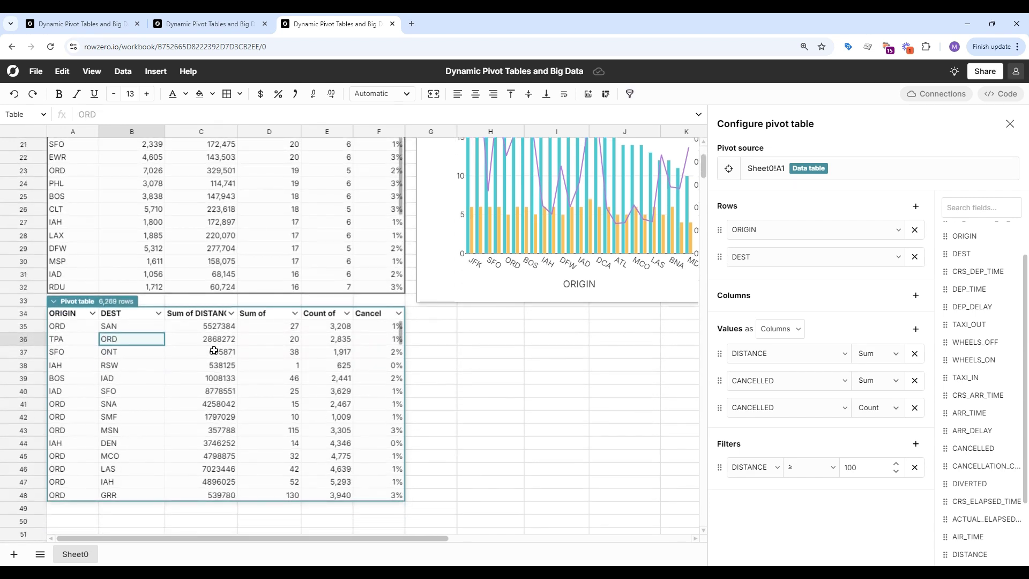
click(215, 351)
click(294, 94)
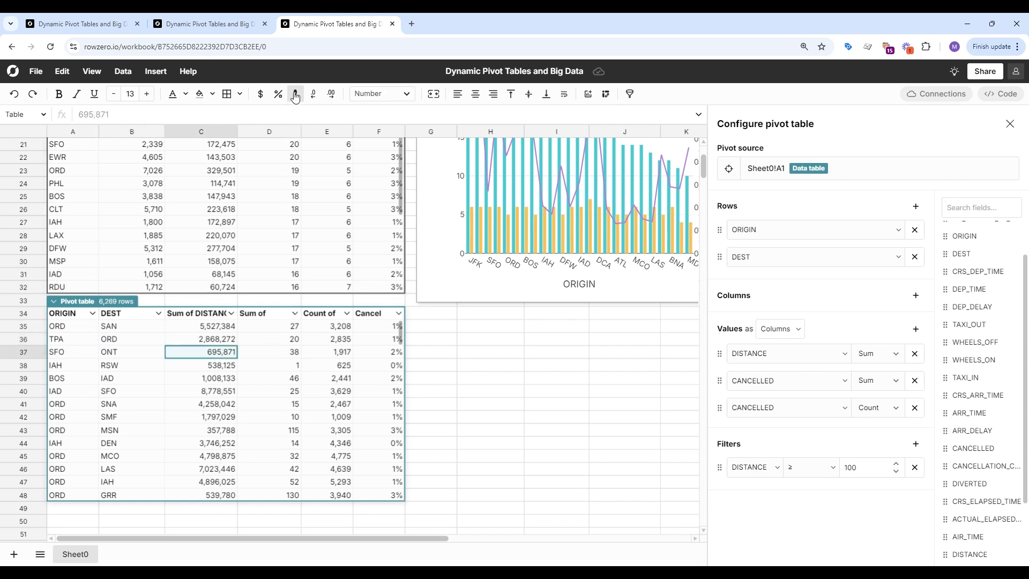
click(899, 351)
click(898, 224)
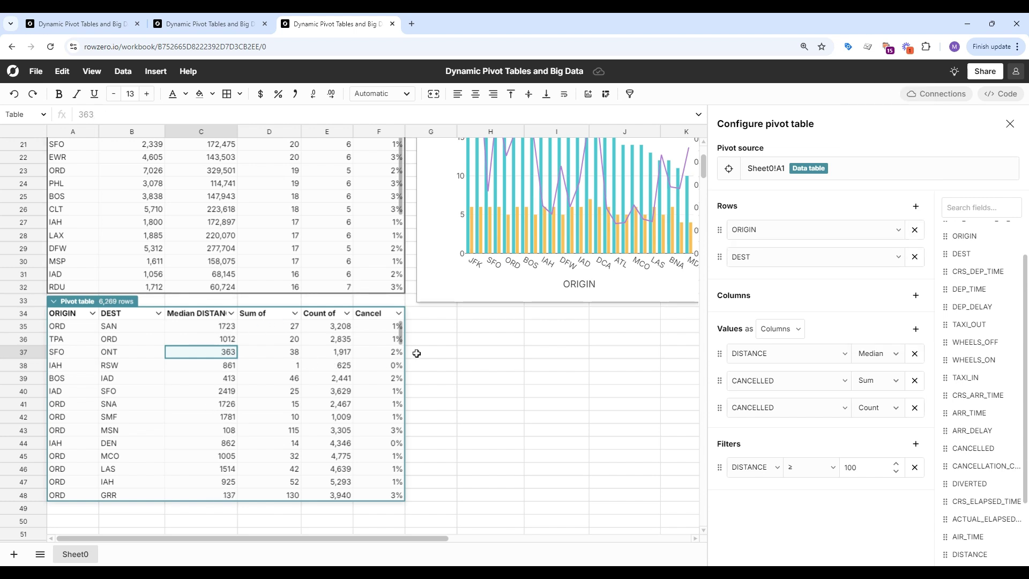
click(382, 340)
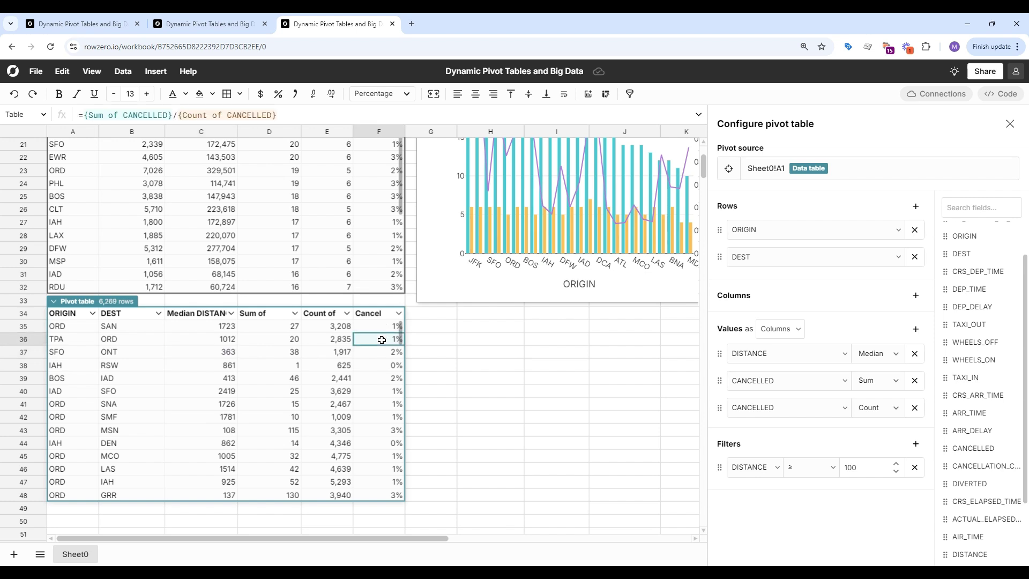
- Create a pivot table from the origin-destination pivot table on the existing sheet, located at cell H34
scroll(382, 339, up, 2)
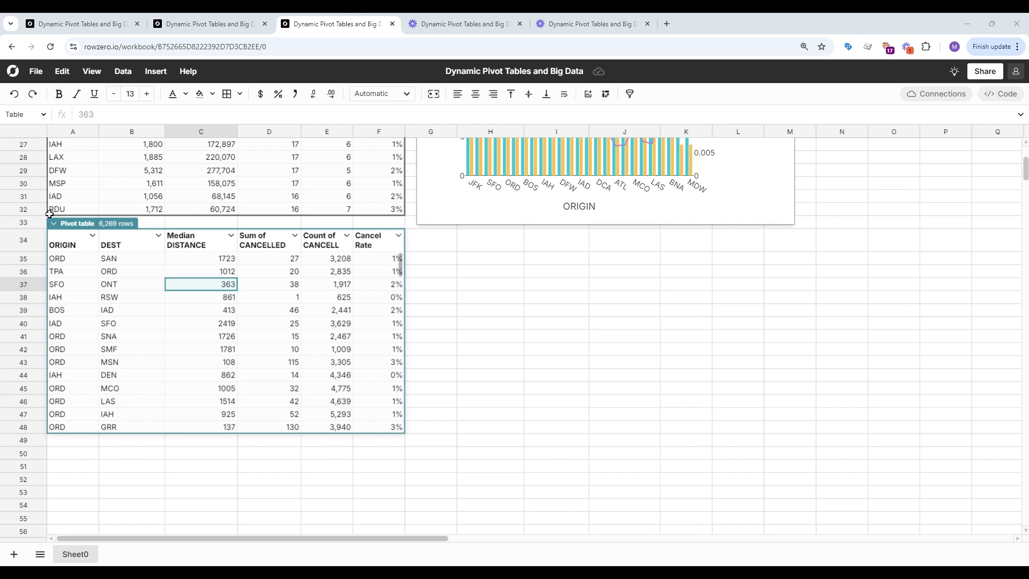
click(75, 225)
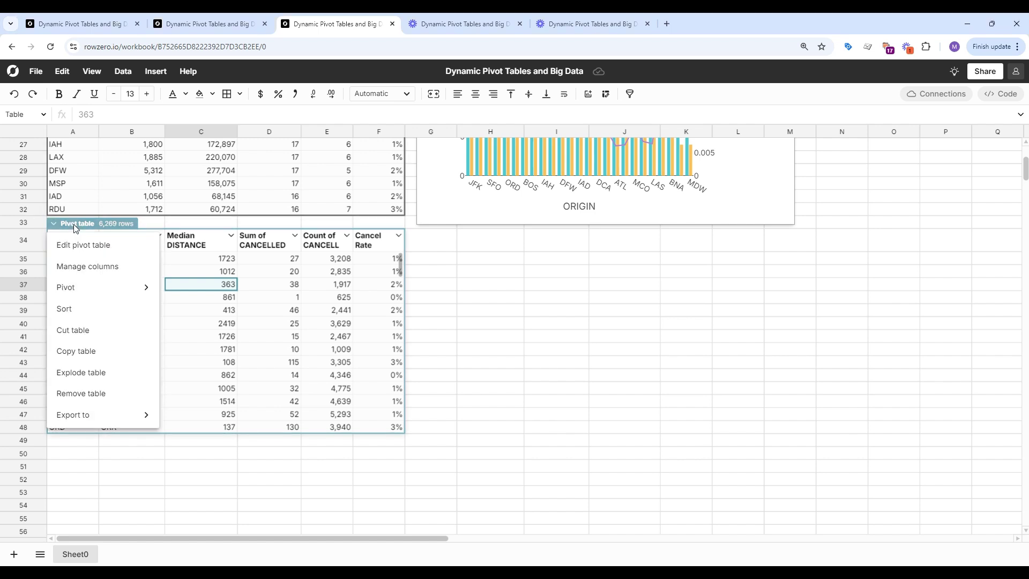
mouse_move(95, 289)
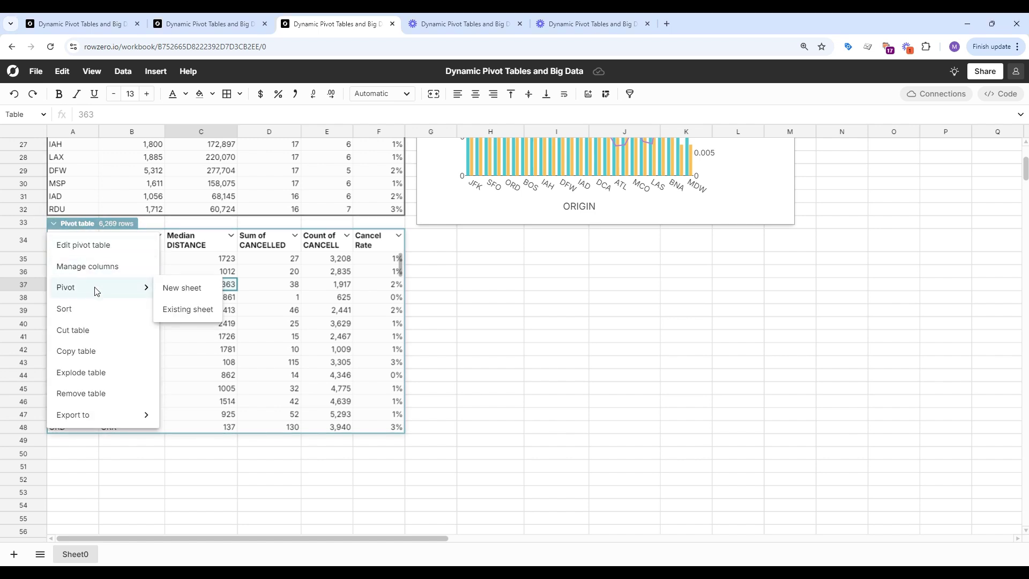
click(193, 310)
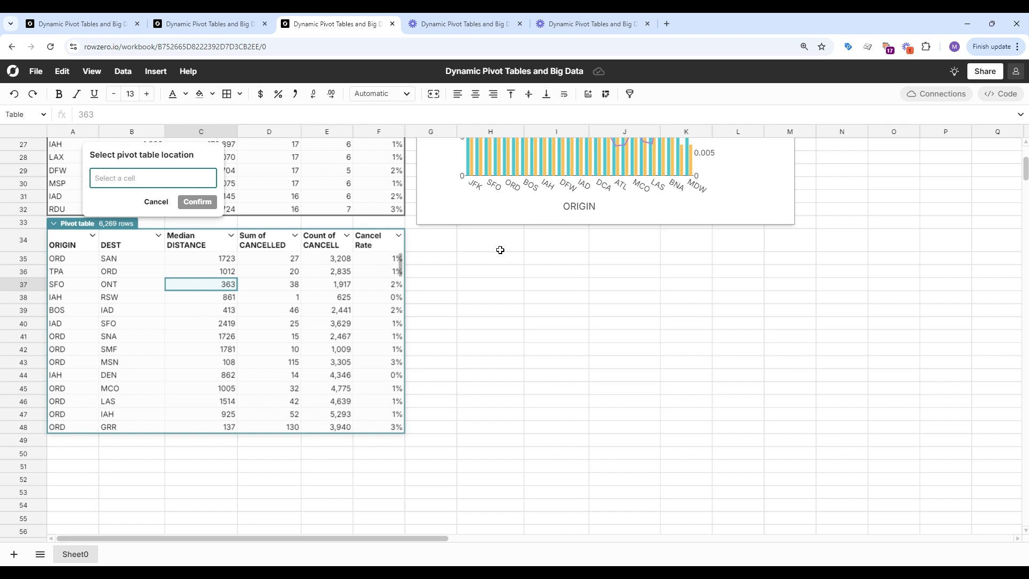
click(498, 249)
click(200, 202)
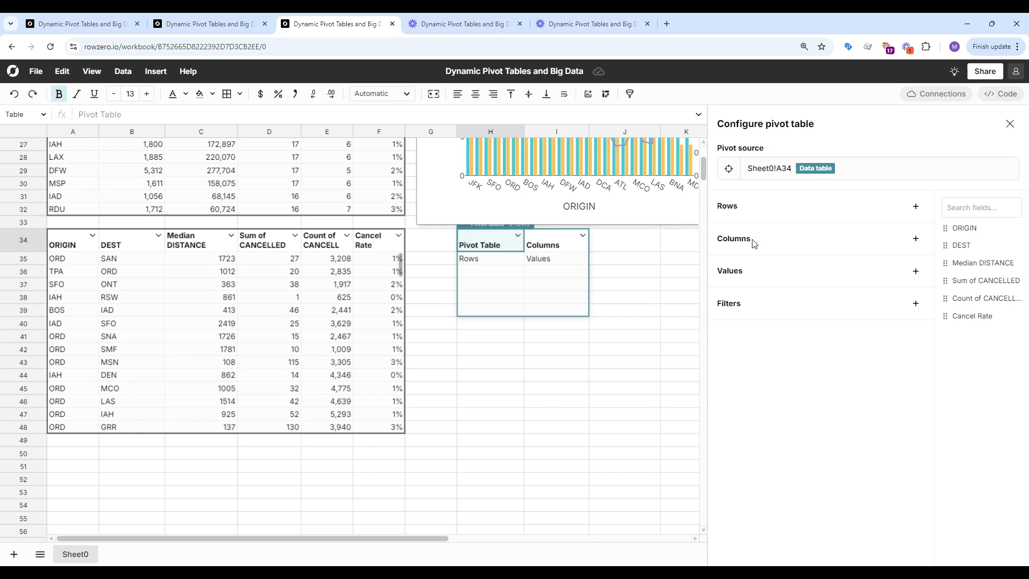
- Configure the new pivot table with ORIGIN as rows and Cancel Rate as a value summarized by Min
drag(974, 316, 829, 283)
drag(978, 227, 852, 223)
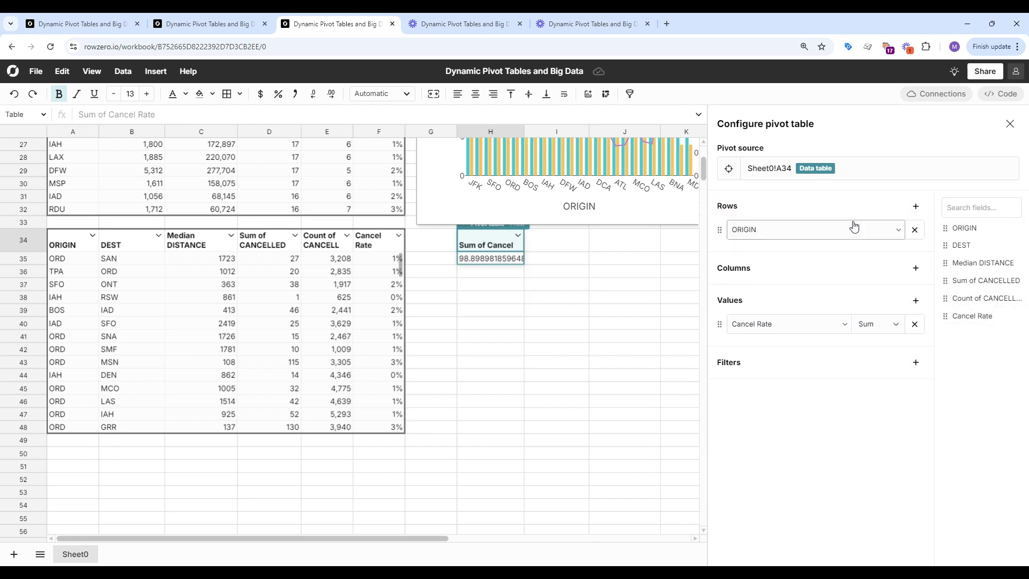
click(896, 324)
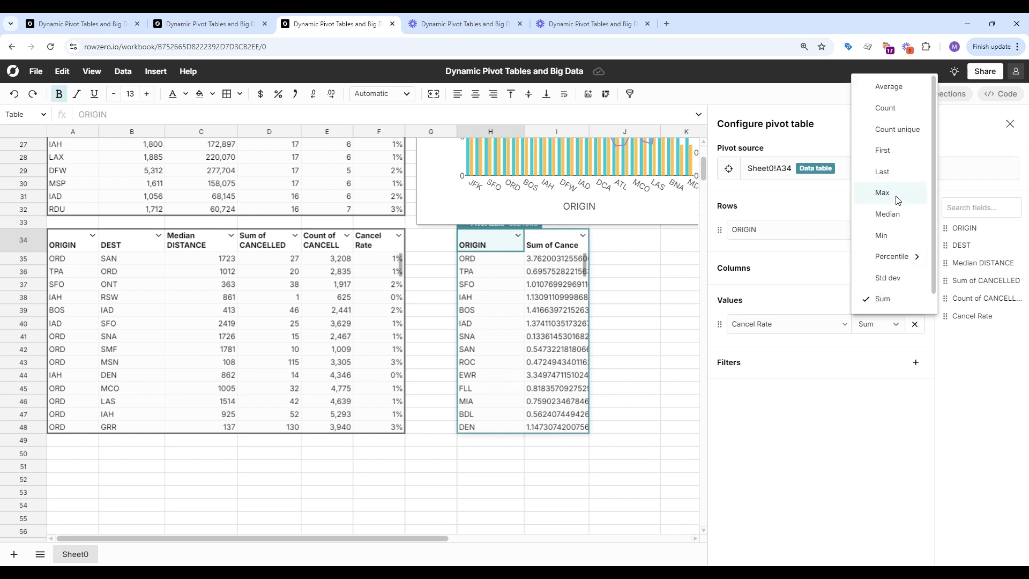
click(889, 236)
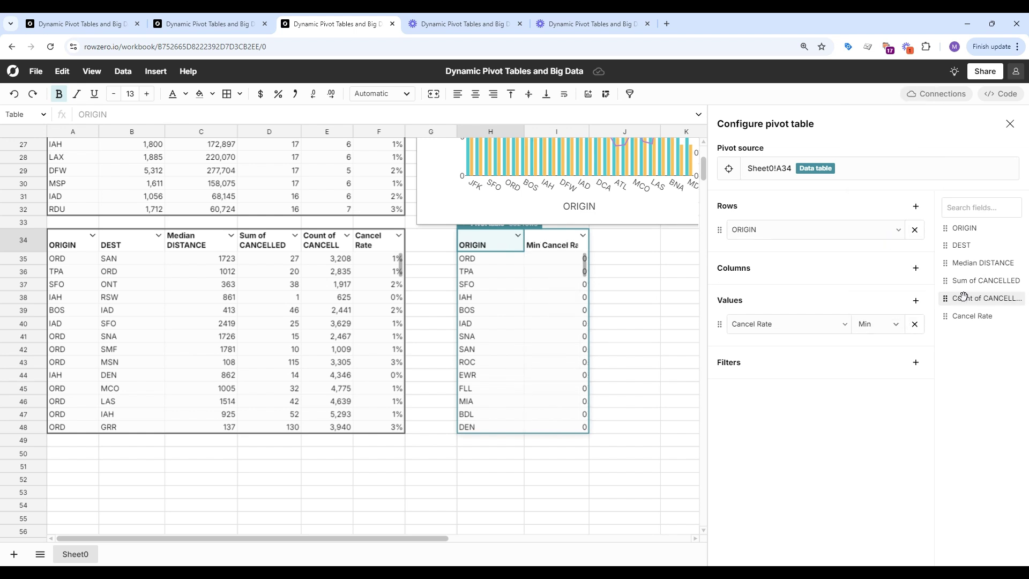
- Add Cancel Rate as a second value summarized by Max, and close the pivot table configuration
drag(957, 316, 858, 346)
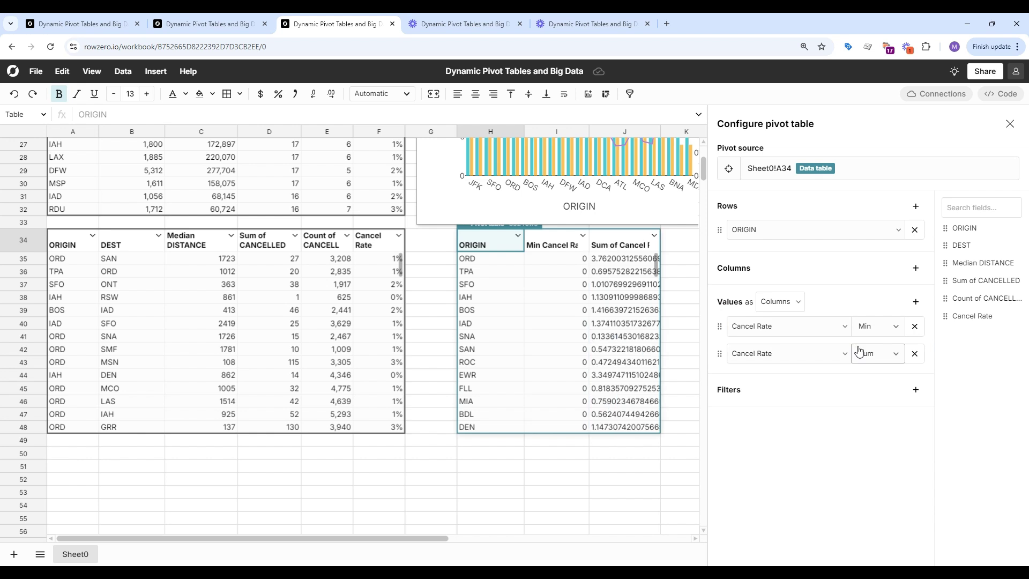
click(885, 354)
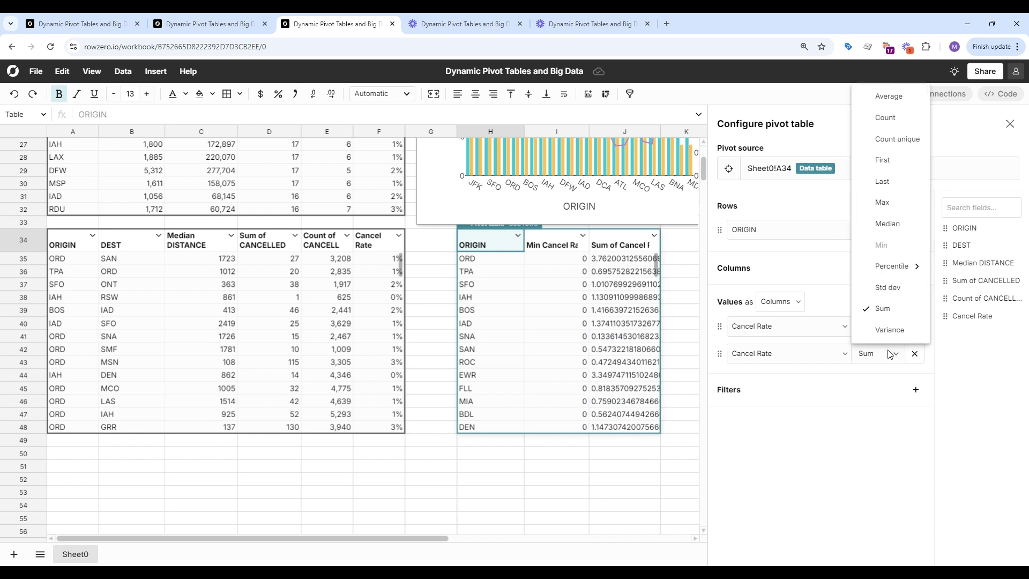
click(890, 209)
click(668, 296)
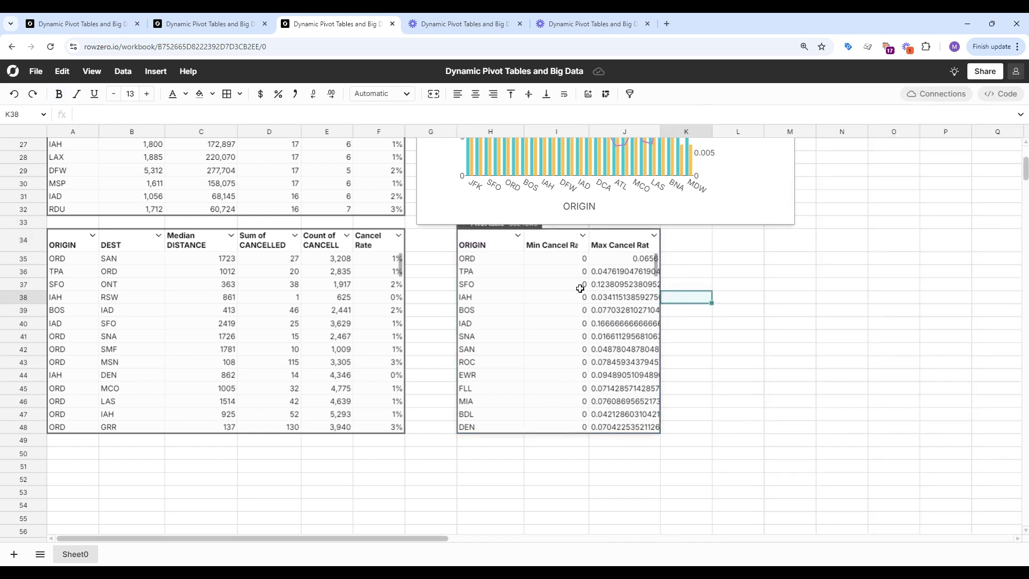
- Add a calculated column beside Max Cancel Rate, starting in K35, with the formula ={Max Cancel Rate}-{Min Cancel Rate}
click(680, 261)
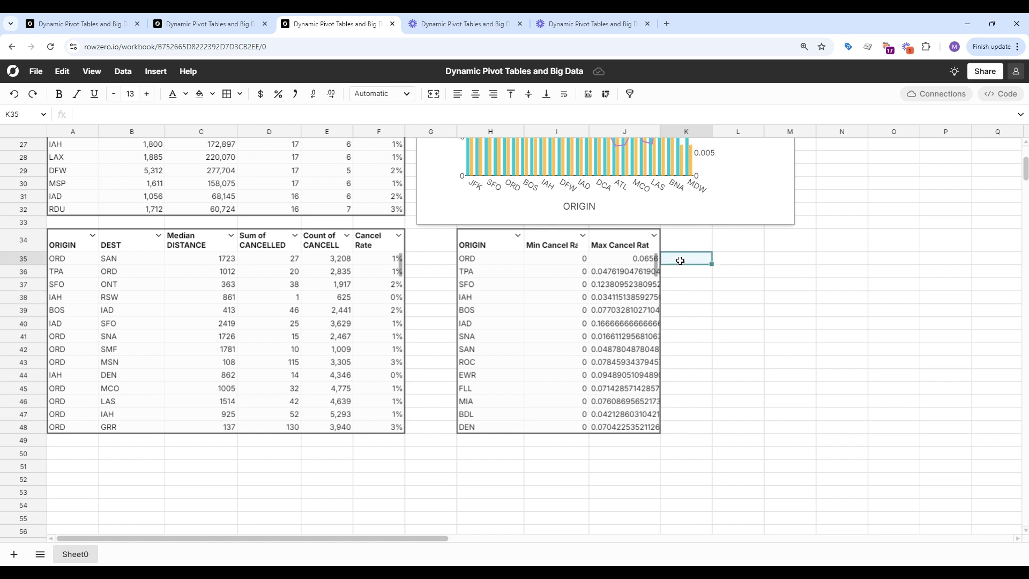
text(=)
key(Left)
text(-)
key(Left)
key(Left)
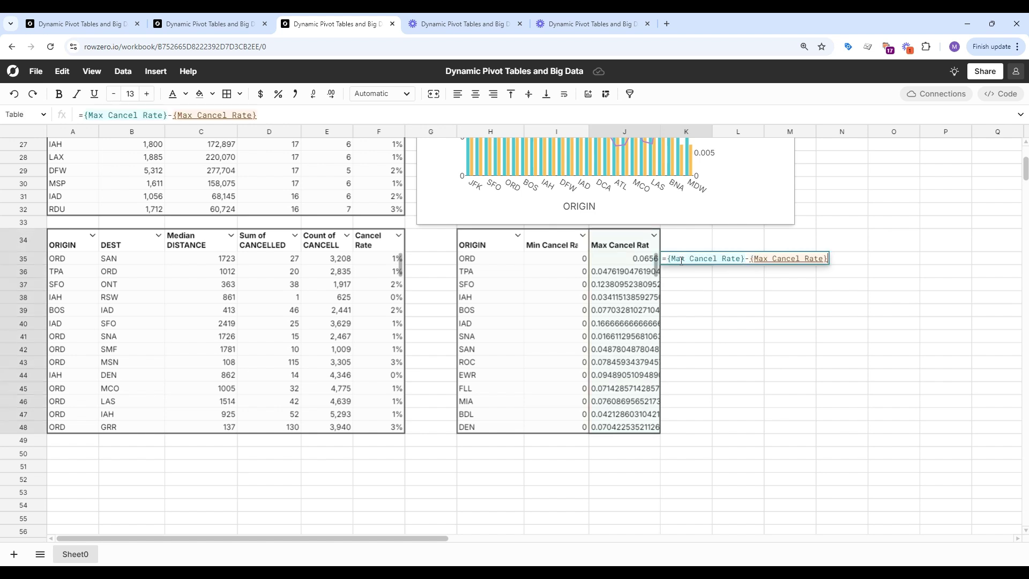
key(Return)
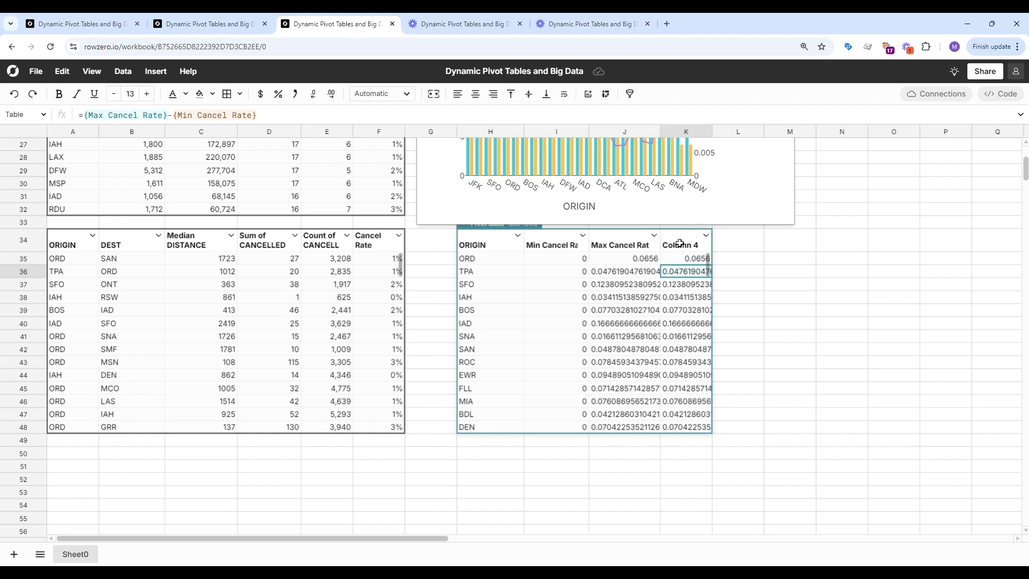
- Rename the calculated column's header in K34 as Spread
click(680, 243)
text(S)
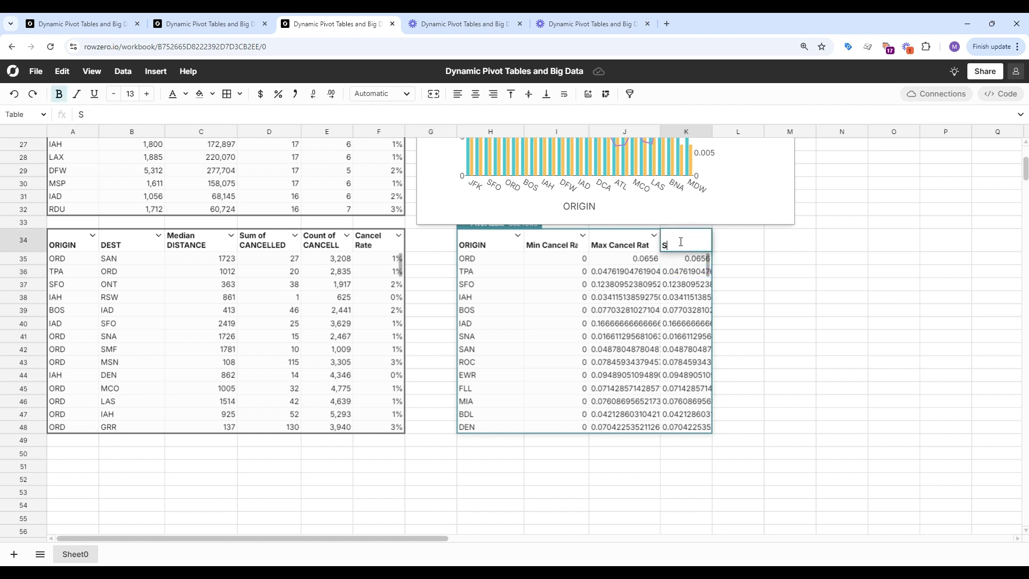
text(orepreads)
key(Return)
- Format the Min Cancel Rate, Max Cancel Rate and Spread columns as percentages
drag(576, 295, 666, 302)
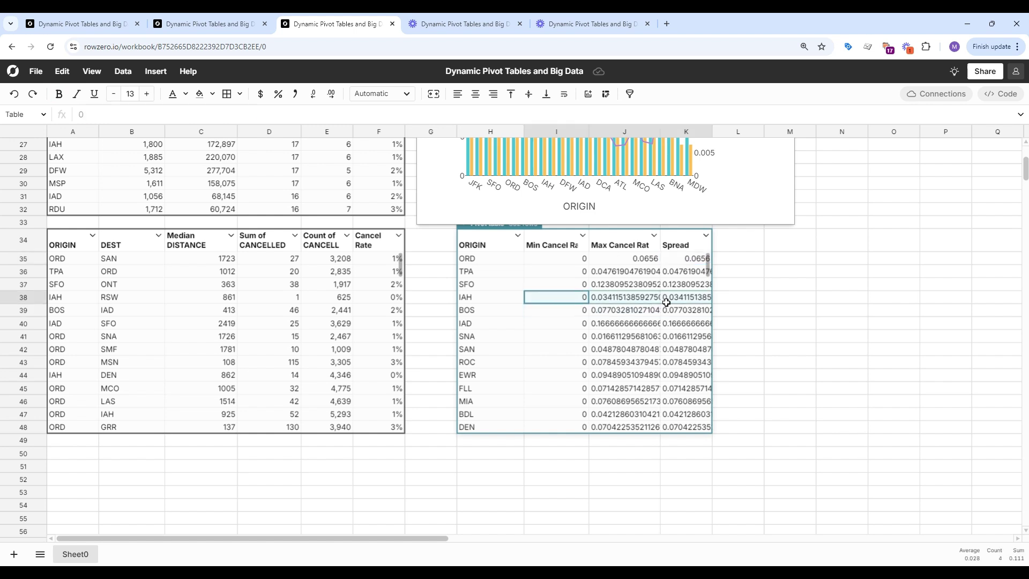
click(278, 94)
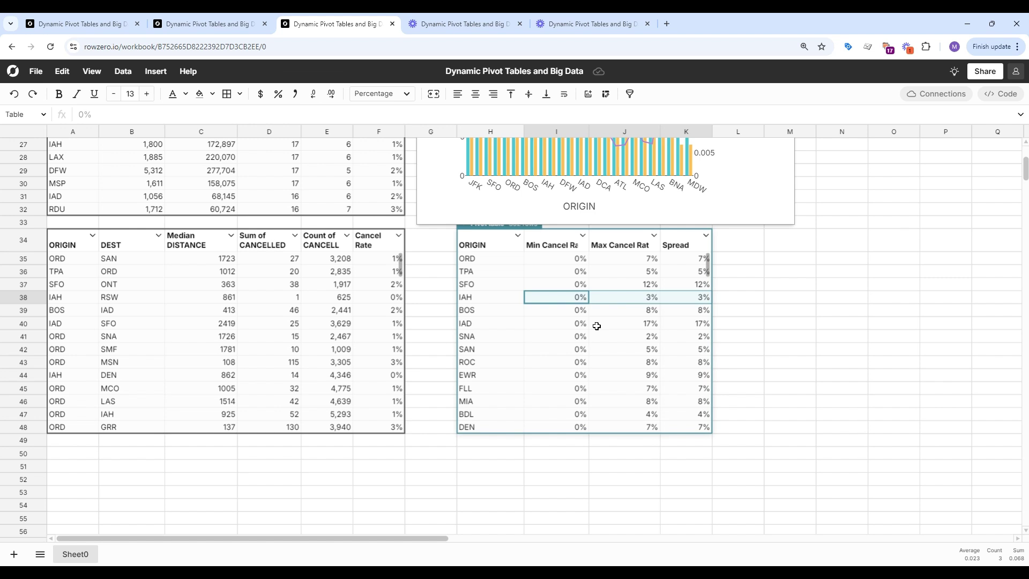
scroll(681, 413, up, 1)
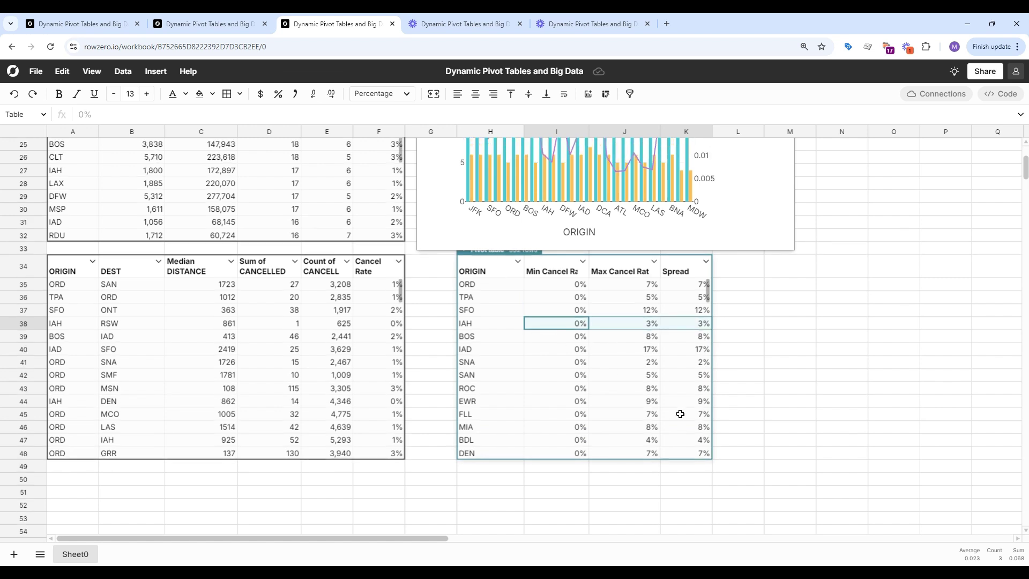
- Filter the origin-destination pivot table to rows where Sum of CANCELLED is greater than 50
click(274, 301)
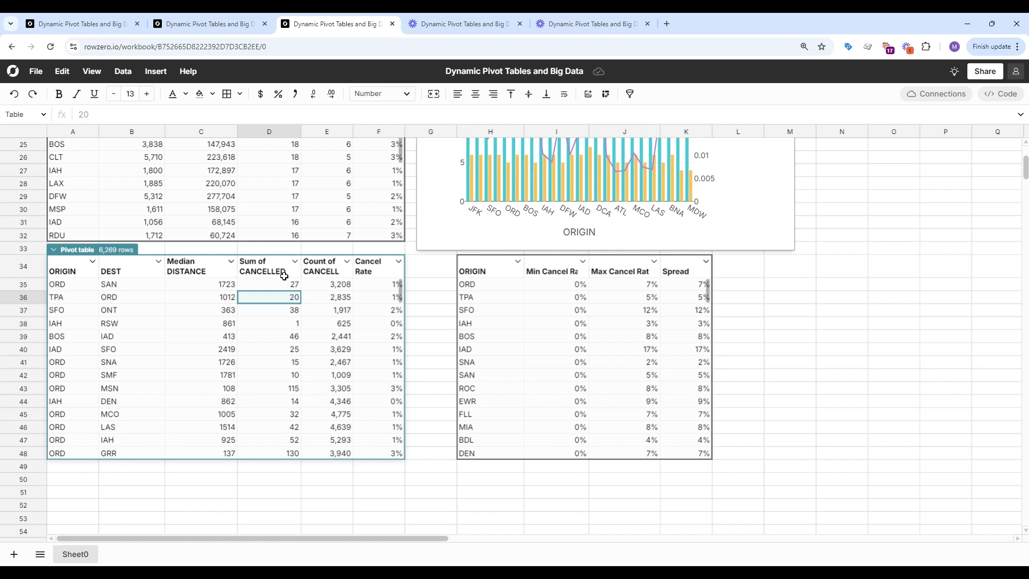
click(295, 261)
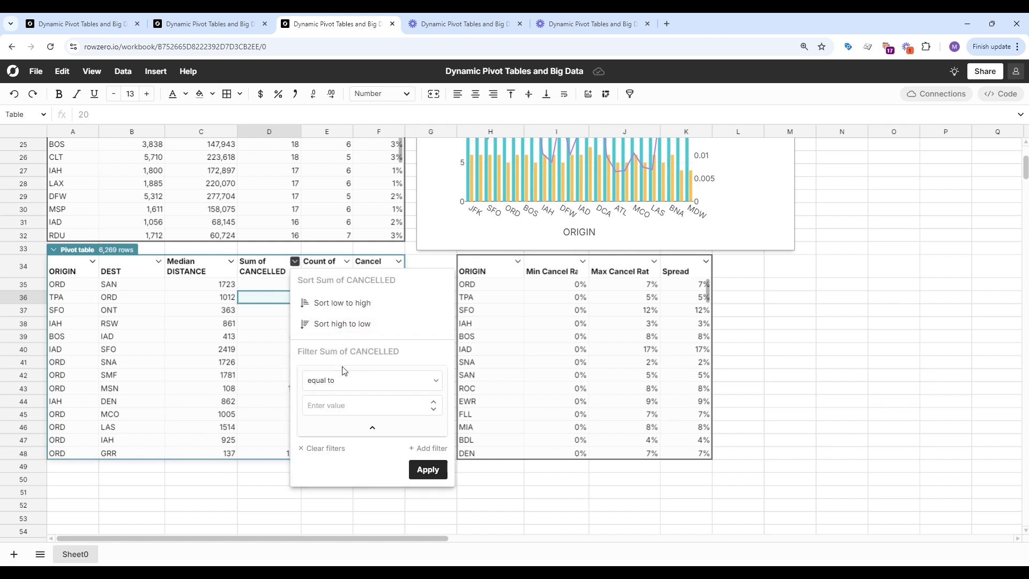
click(365, 380)
click(360, 438)
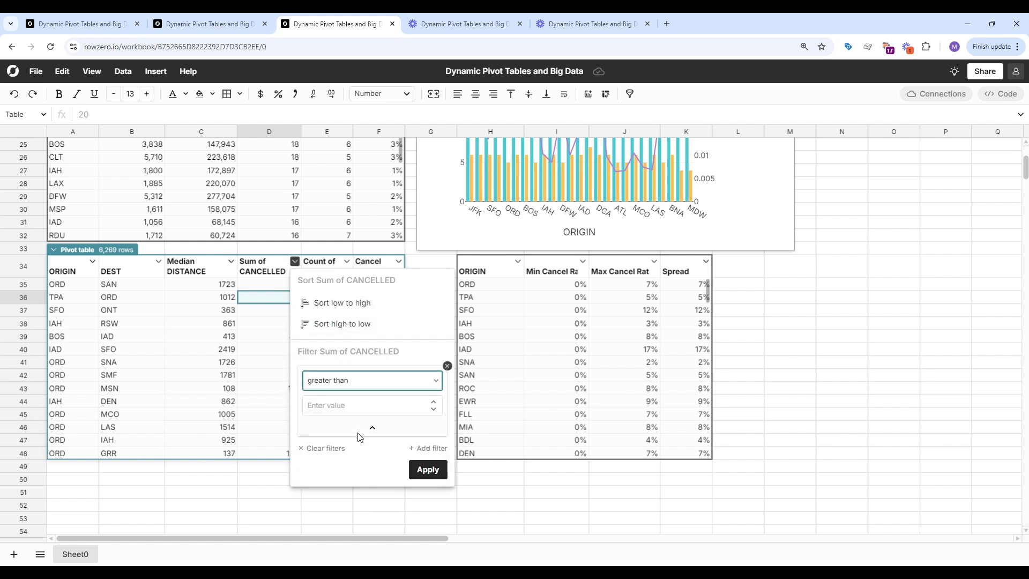
click(361, 404)
text(50)
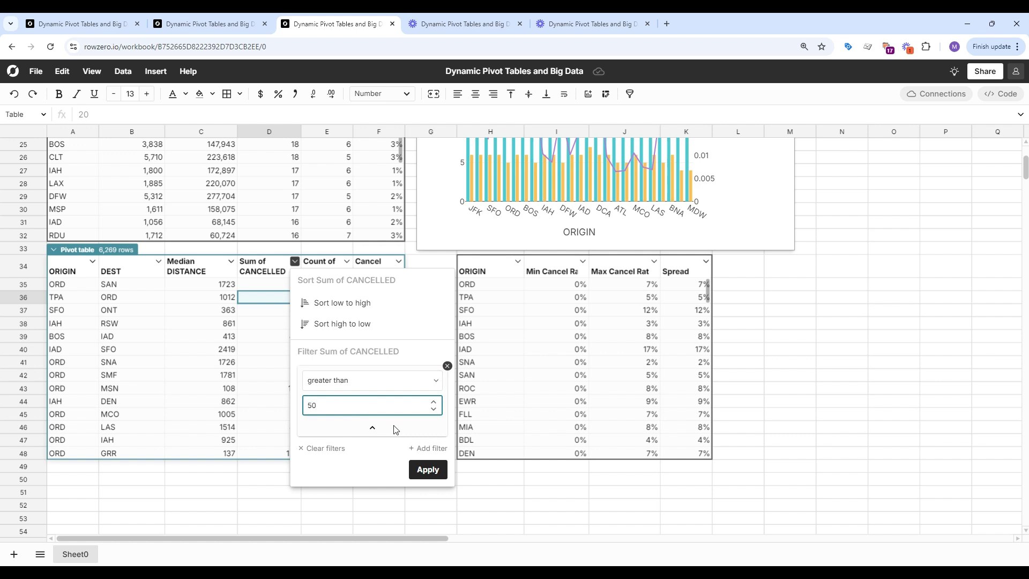
click(428, 470)
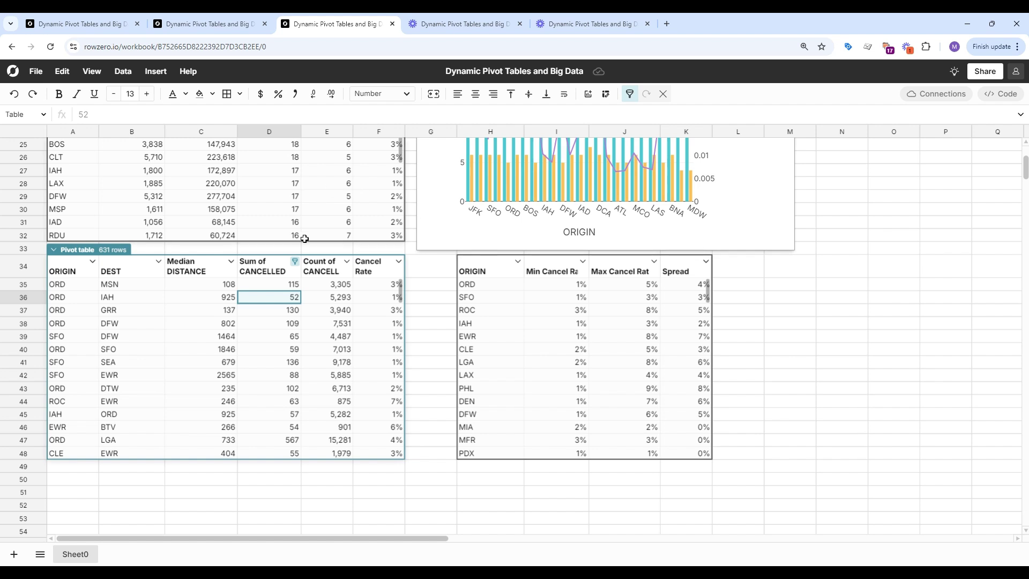
- View the Snowflake export settings for the origin-destination pivot table, and close them without exporting
scroll(329, 232, up, 1)
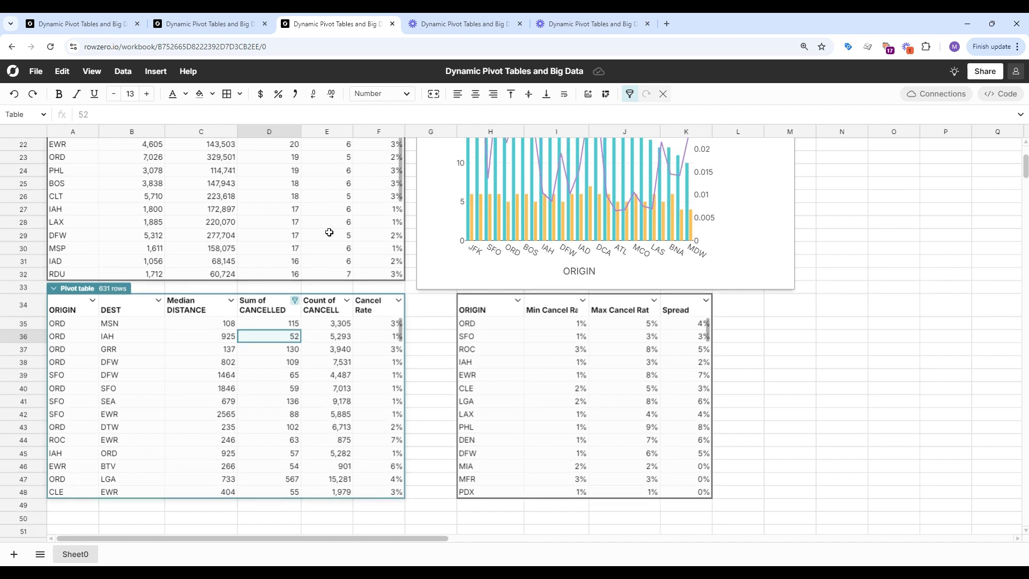
scroll(329, 232, down, 1)
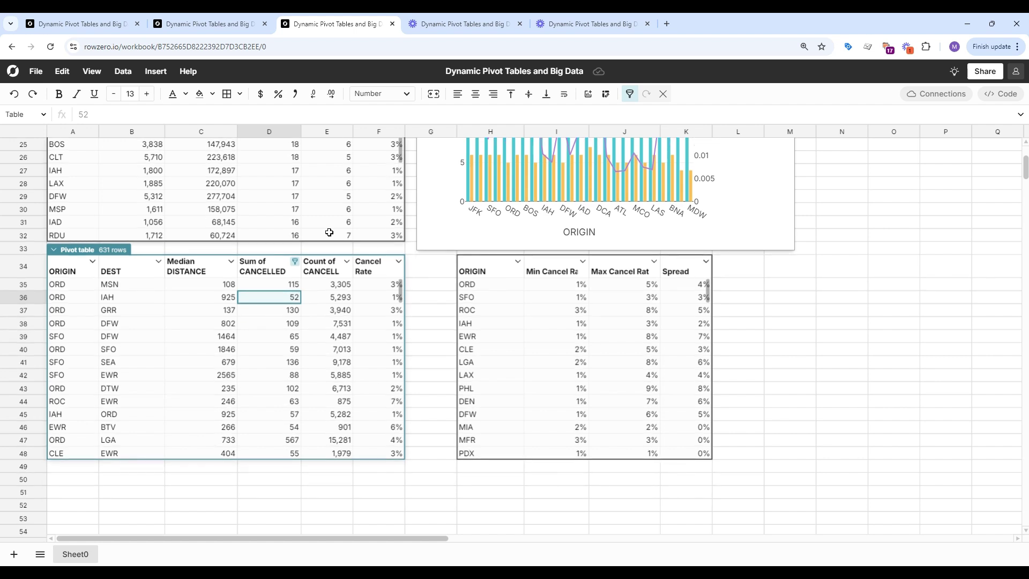
click(70, 252)
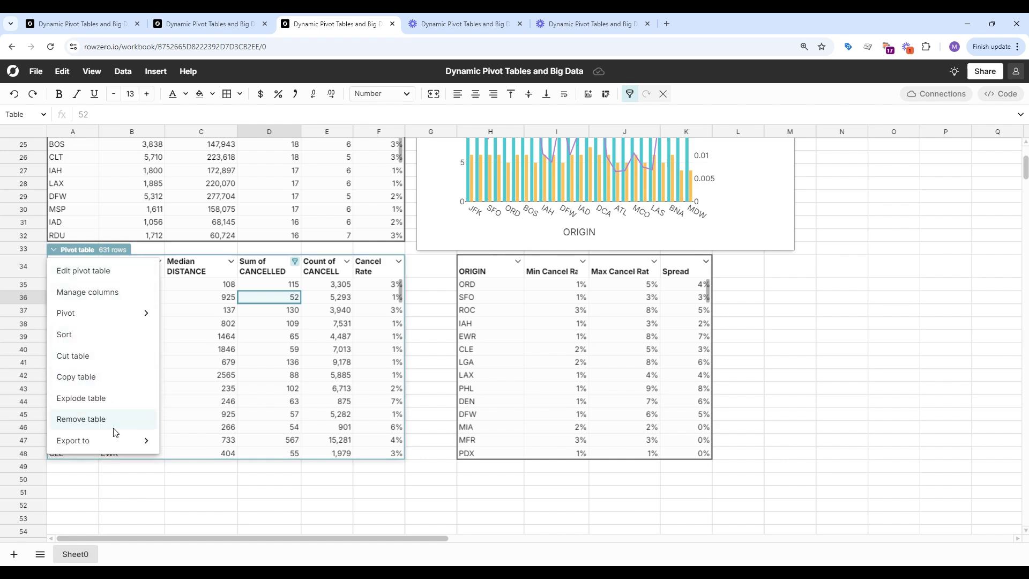
mouse_move(142, 441)
click(203, 463)
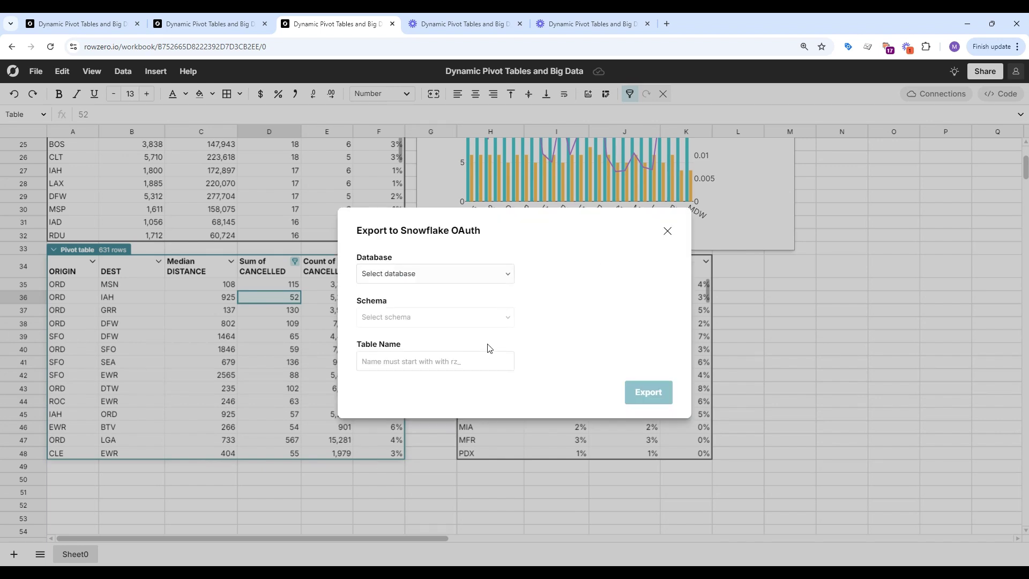
click(667, 230)
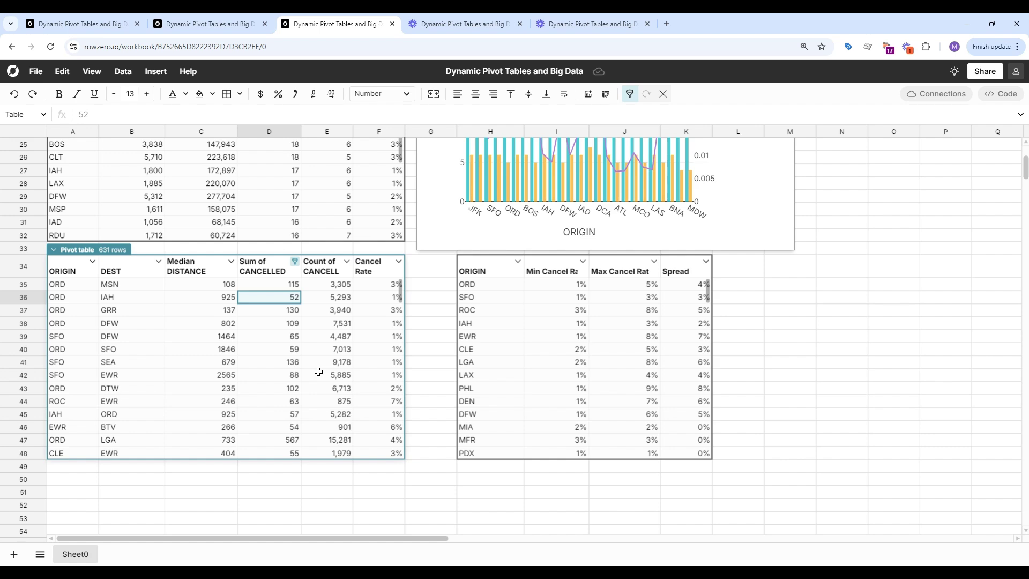
scroll(267, 316, up, 6)
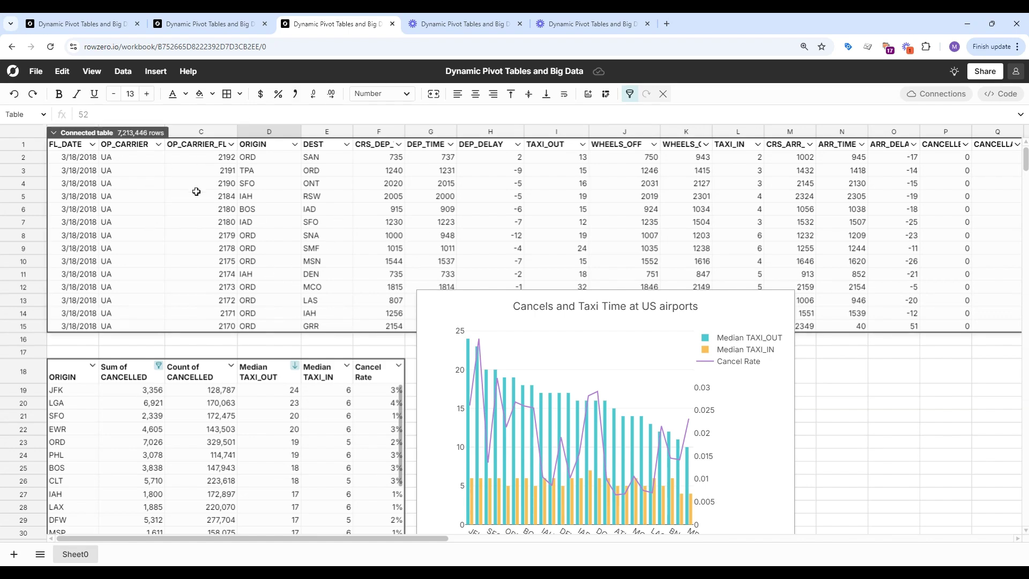
scroll(306, 357, down, 5)
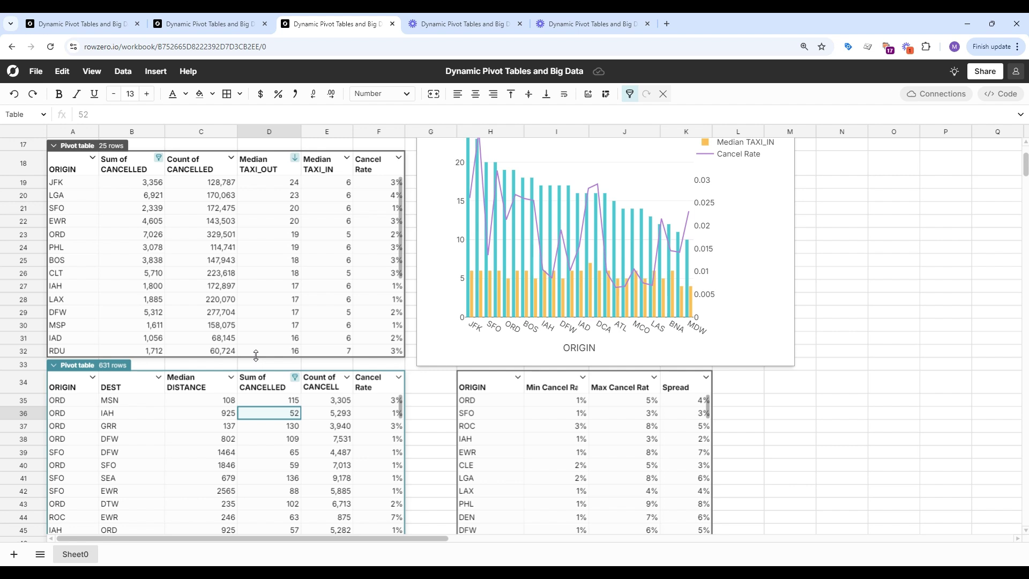
scroll(256, 356, down, 2)
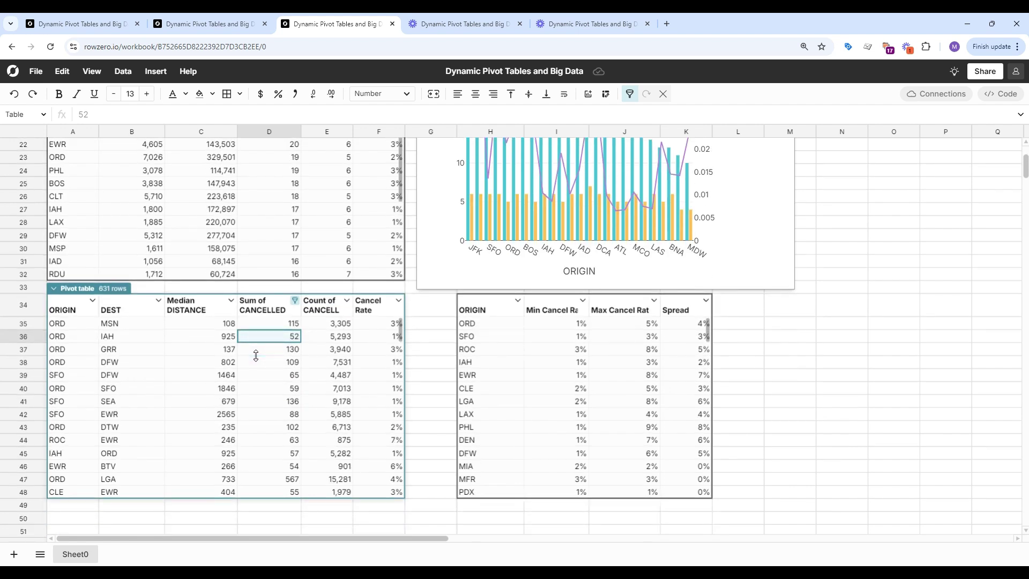